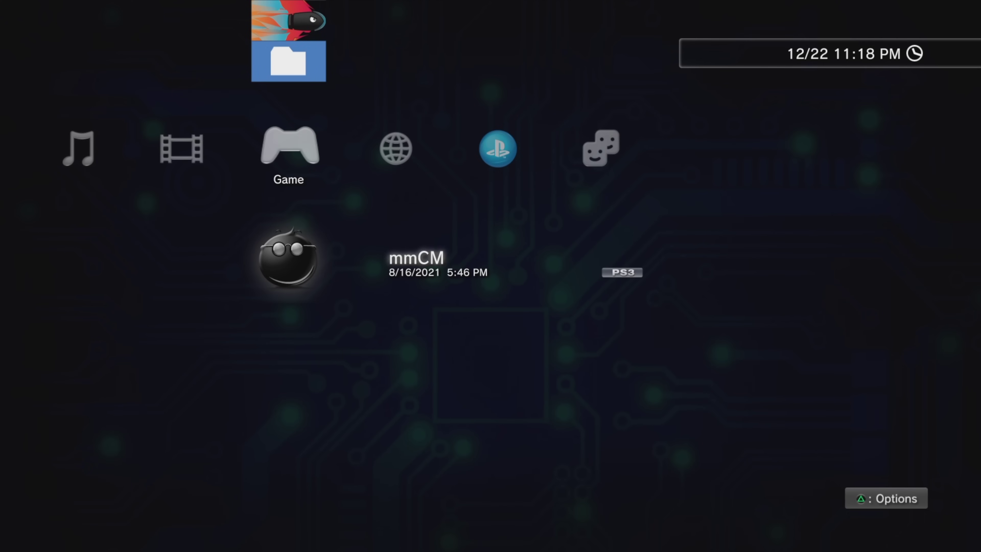
# Step: Go up to Ultimate Toolbox in the Game column and move down past File Explorer toward Ultimate Toolbox Setup
pyautogui.press('Up')
pyautogui.press('Up')
pyautogui.press('Up')
pyautogui.press('Up')
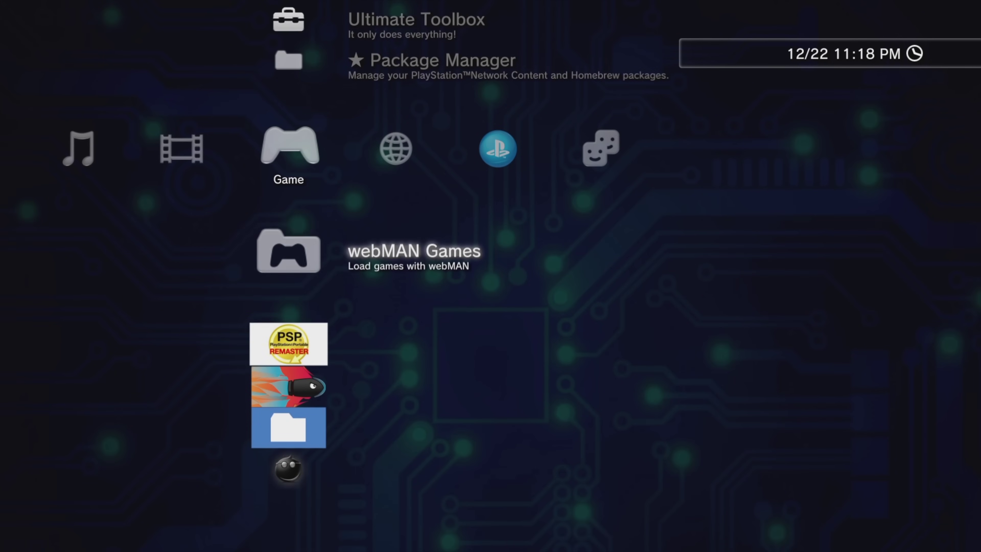
pyautogui.press('Up')
pyautogui.press('Up')
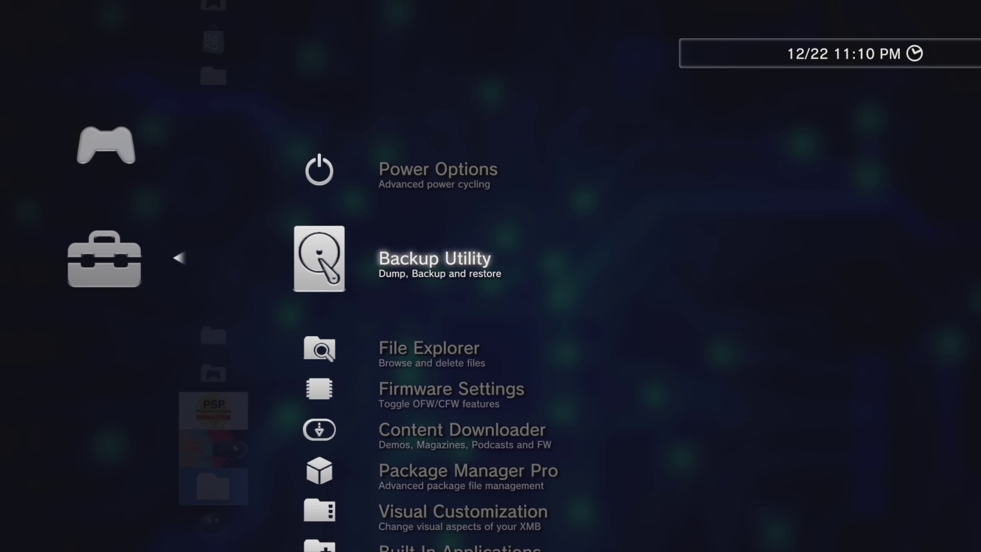
pyautogui.press('Down')
pyautogui.press('Down')
pyautogui.press('Down')
pyautogui.press('Down')
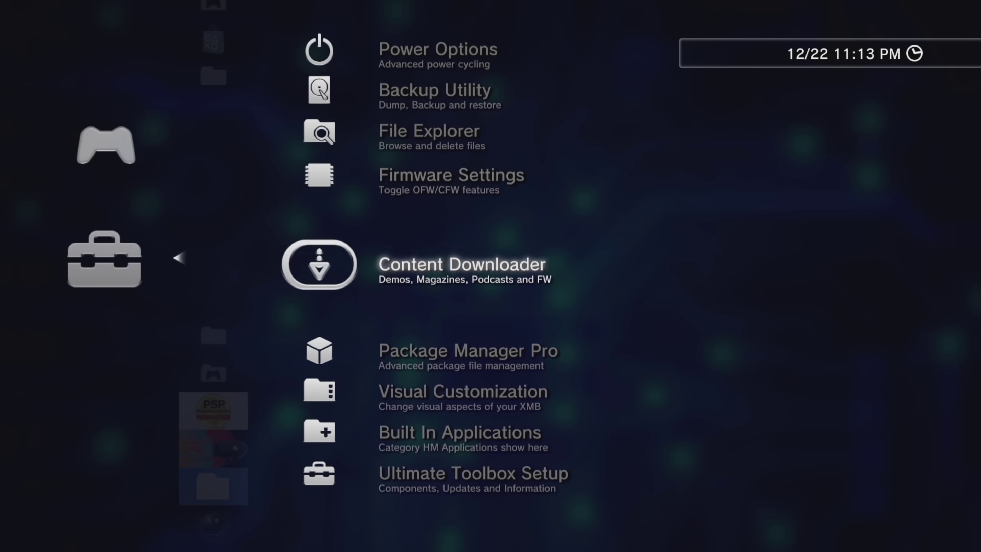
pyautogui.press('Down')
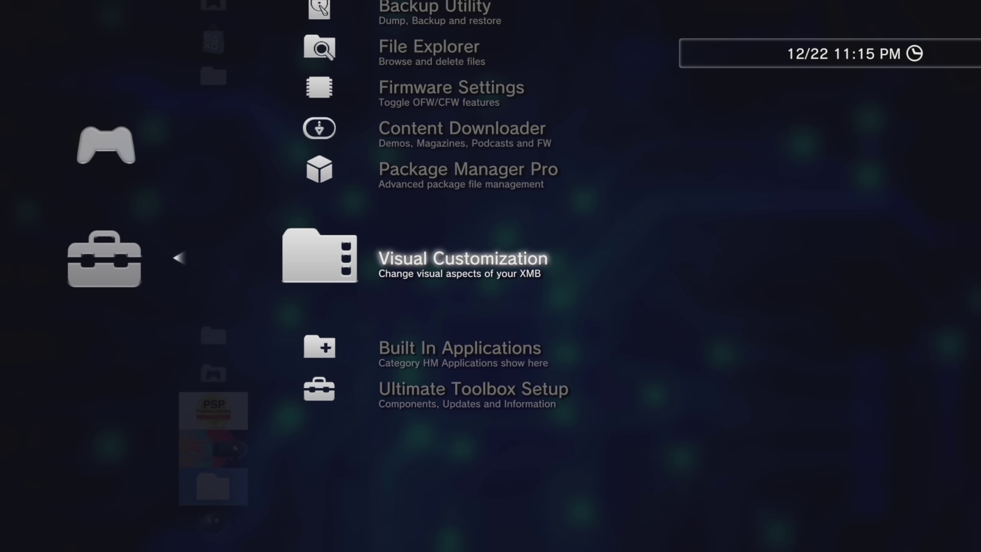
pyautogui.press('Down')
pyautogui.press('Down')
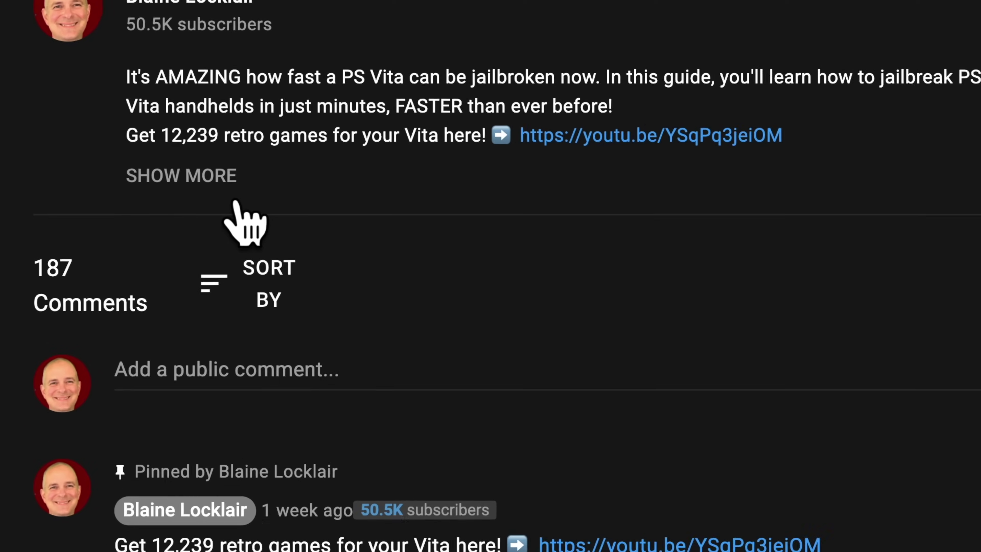
# Step: Expand the walkthrough video's description with SHOW MORE to reveal its links
pyautogui.click(232, 174)
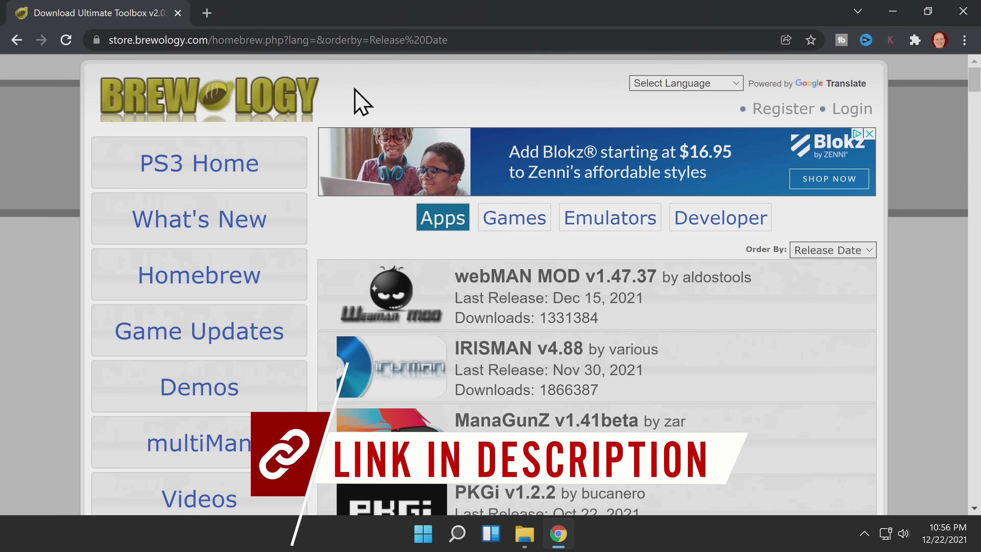
# Step: Find Ultimate Toolbox v2.03 in Brewology's Apps list and download the 2.03 (FULL) package
pyautogui.scroll(-5, 493, 213)
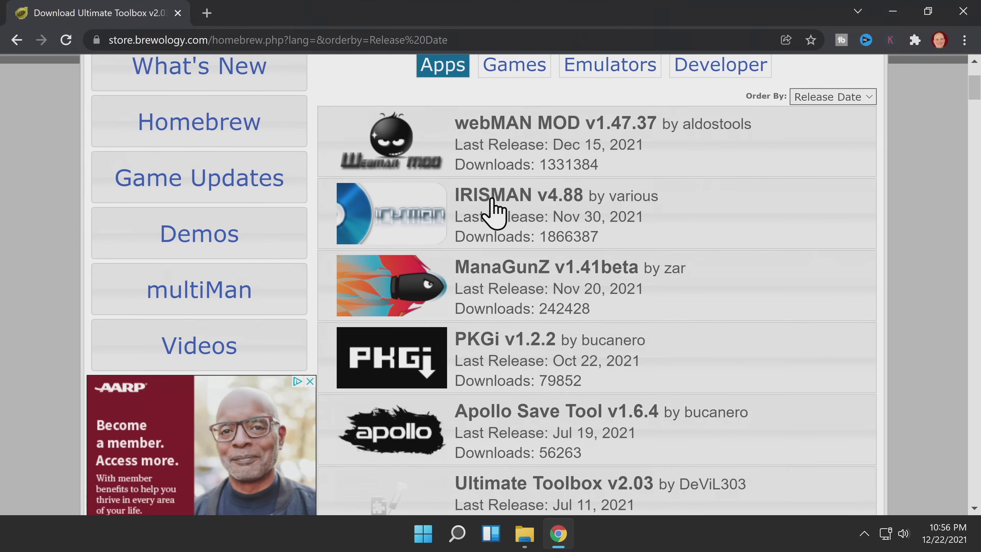
pyautogui.scroll(-1, 502, 210)
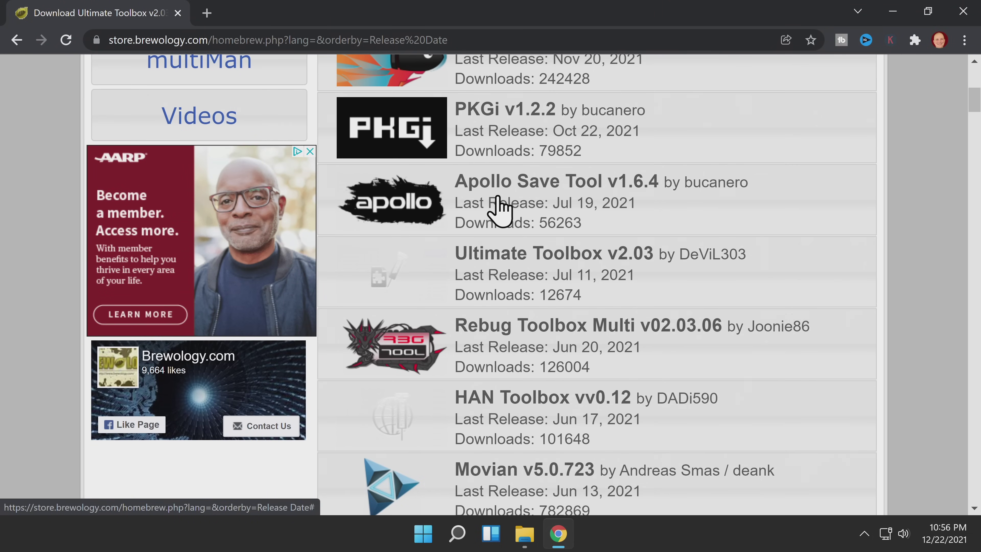
pyautogui.click(631, 265)
pyautogui.scroll(-8, 632, 266)
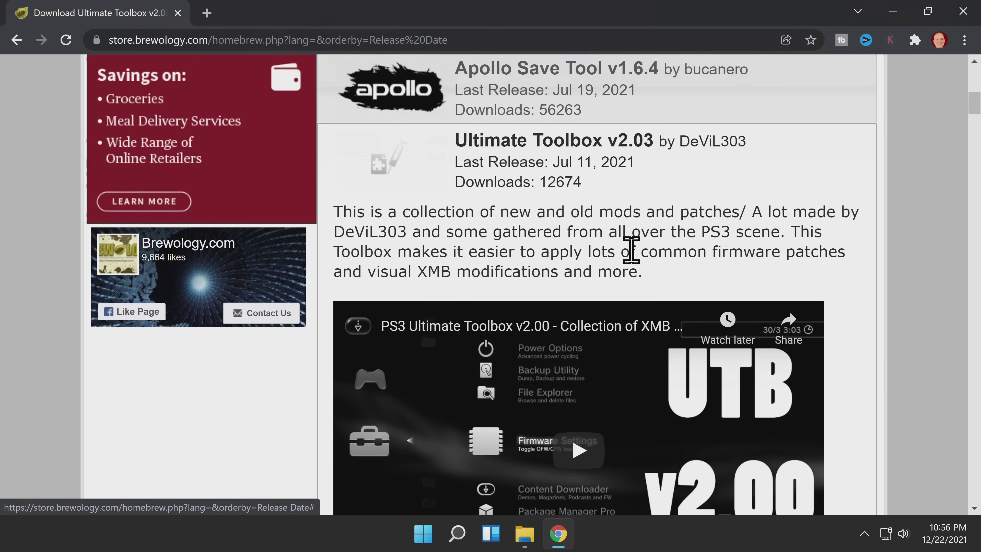
pyautogui.scroll(2, 632, 266)
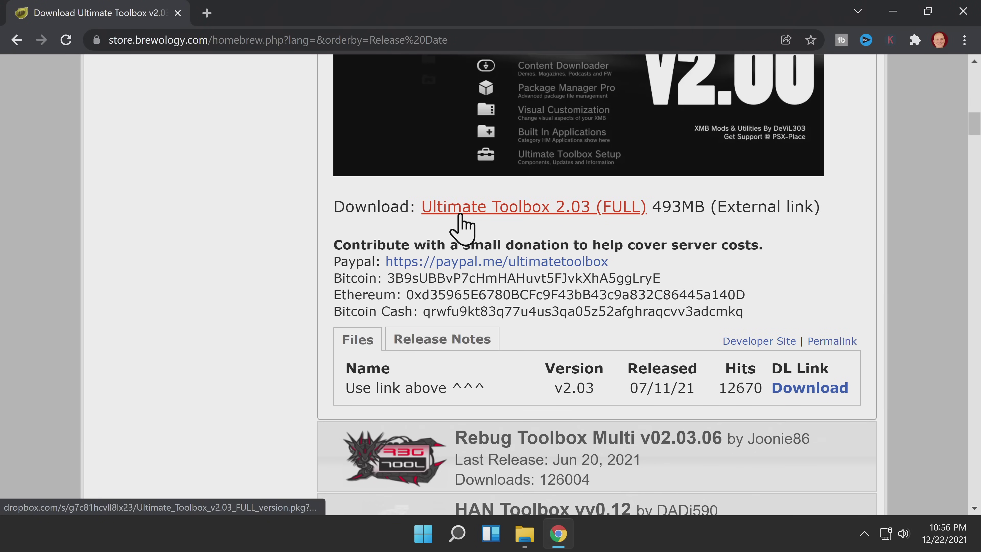
pyautogui.click(475, 212)
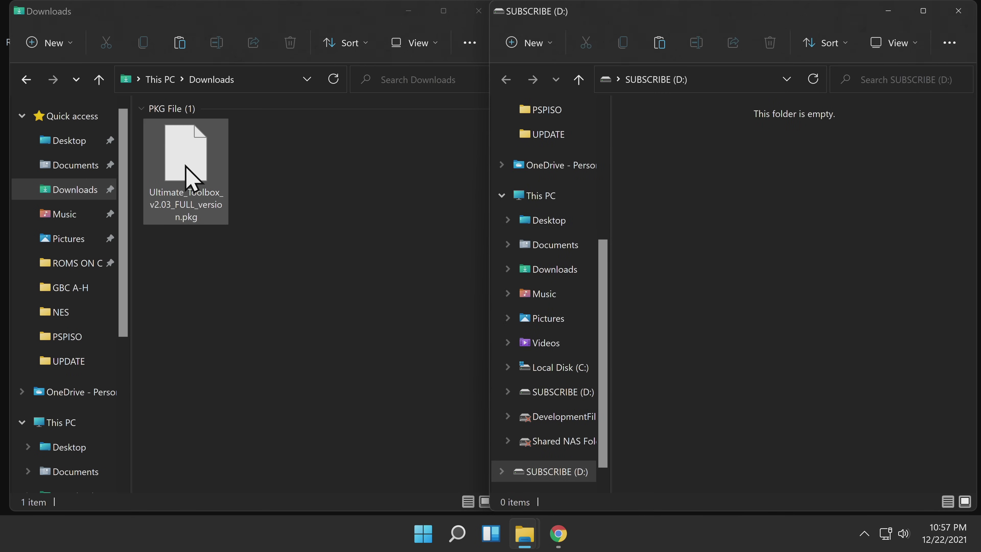
# Step: Copy Ultimate_Toolbox_v2.03_FULL_version.pkg from Downloads onto SUBSCRIBE (D:) and close both Explorer windows
pyautogui.moveTo(185, 165); pyautogui.dragTo(728, 252)
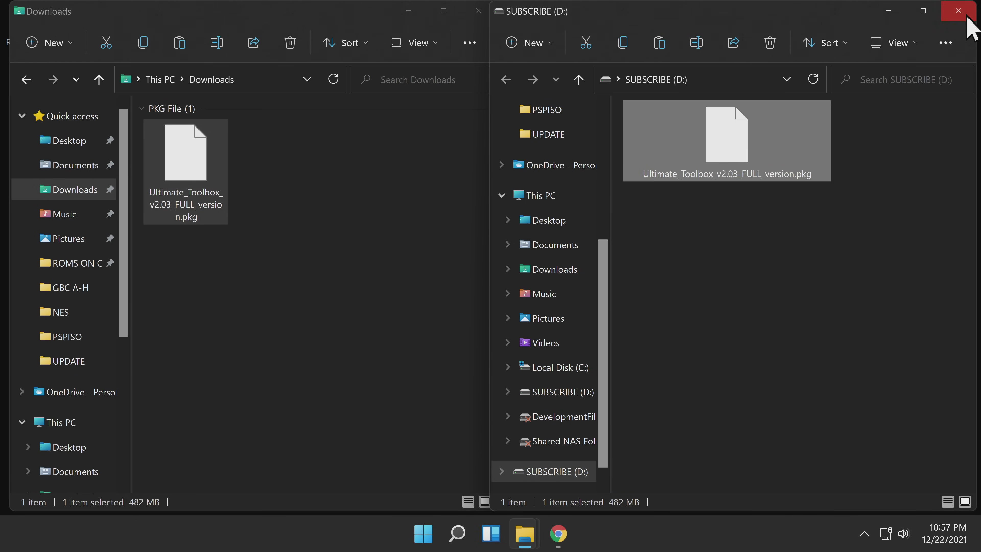
pyautogui.click(958, 10)
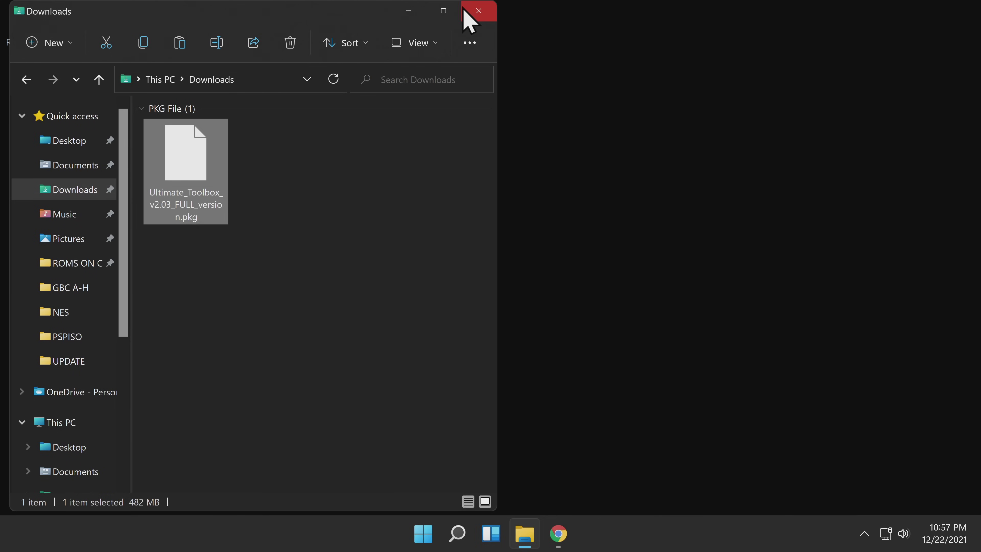
pyautogui.click(471, 13)
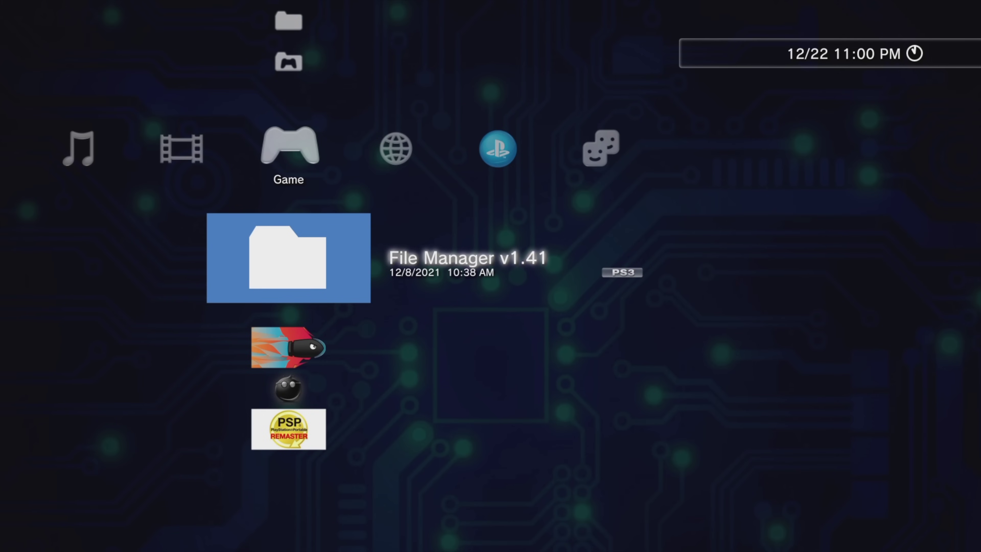
# Step: Move up the Game column to Package Manager, then down to Install Package Files
pyautogui.press('Up')
pyautogui.press('Up')
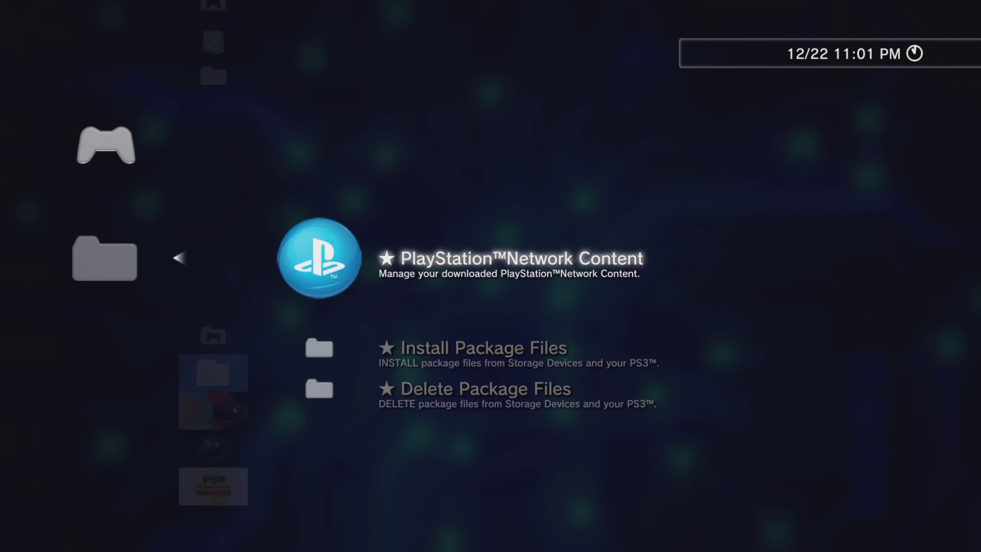
pyautogui.press('Down')
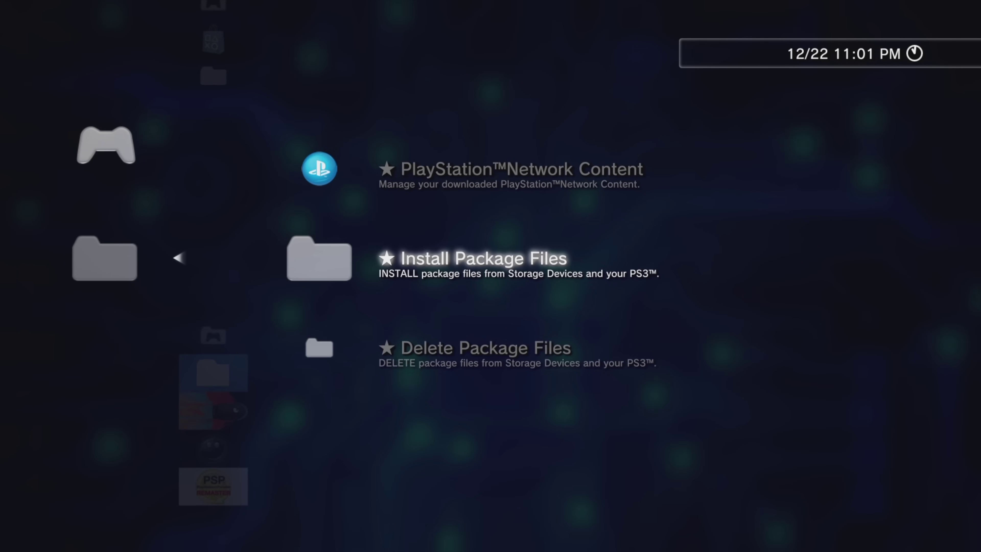
# Step: Open Install Package Files and choose the Standard source for the Ultimate Toolbox package
pyautogui.press('Return')
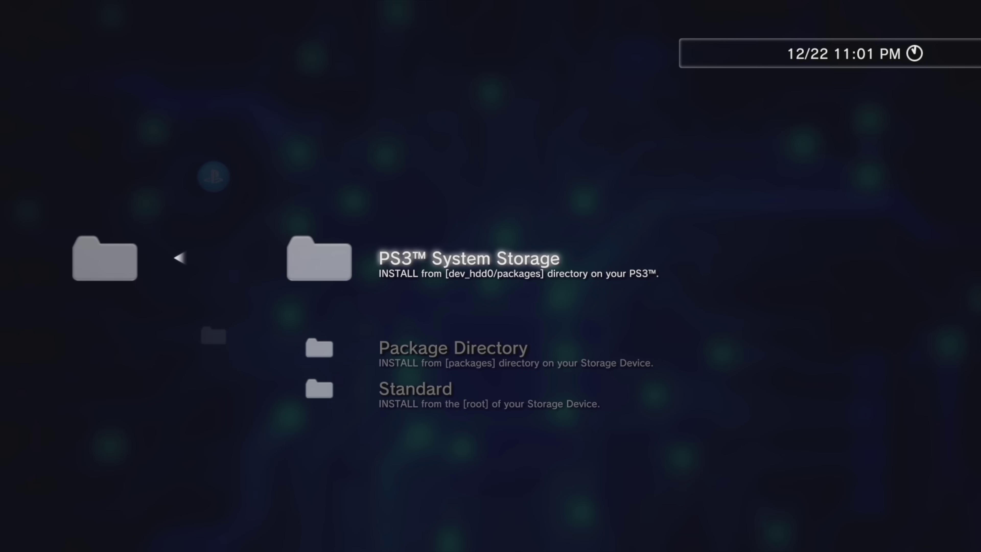
pyautogui.press('Down')
pyautogui.press('Down')
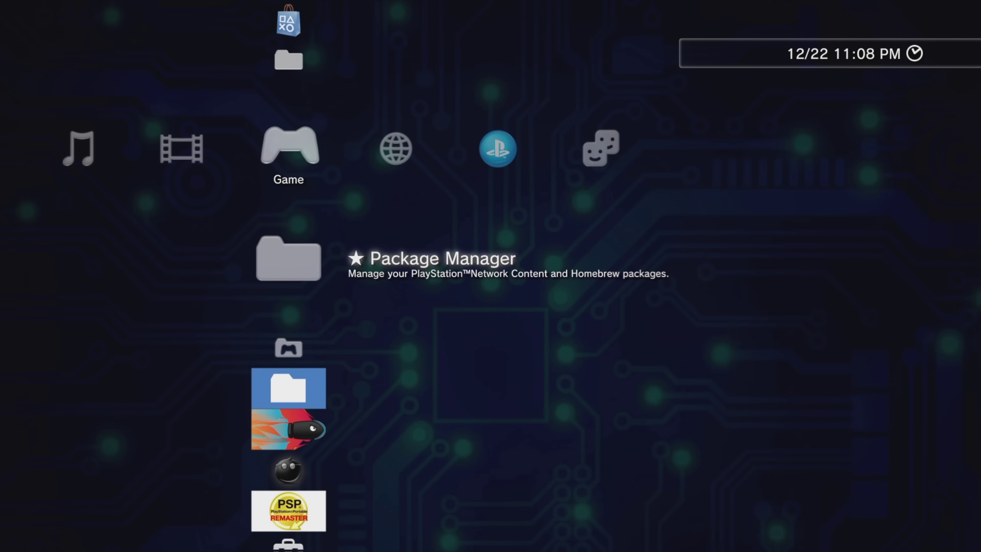
# Step: Move down the Game column to the newly installed Ultimate Toolbox entry
pyautogui.press('Down')
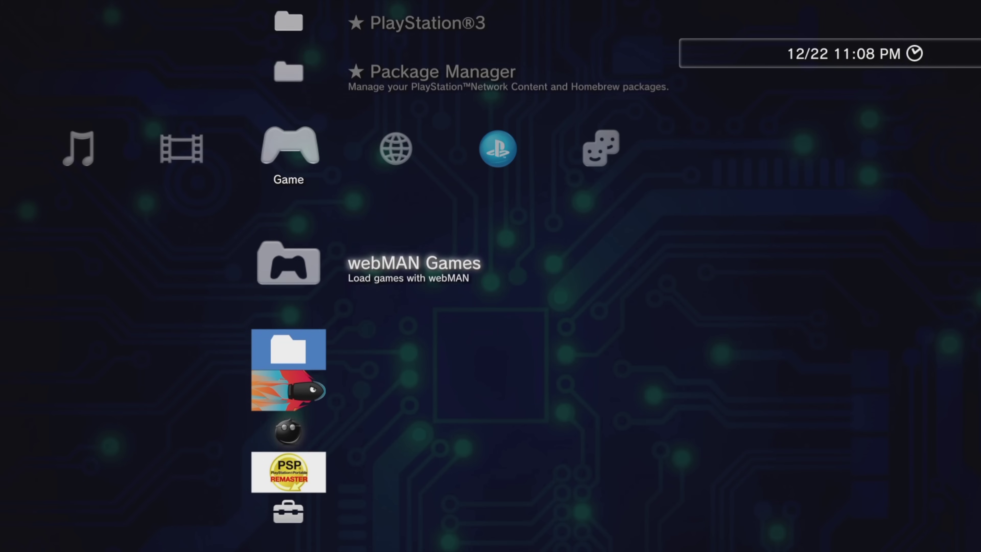
pyautogui.press('Down')
pyautogui.press('Down')
pyautogui.press('Down')
pyautogui.press('Down')
pyautogui.press('Down')
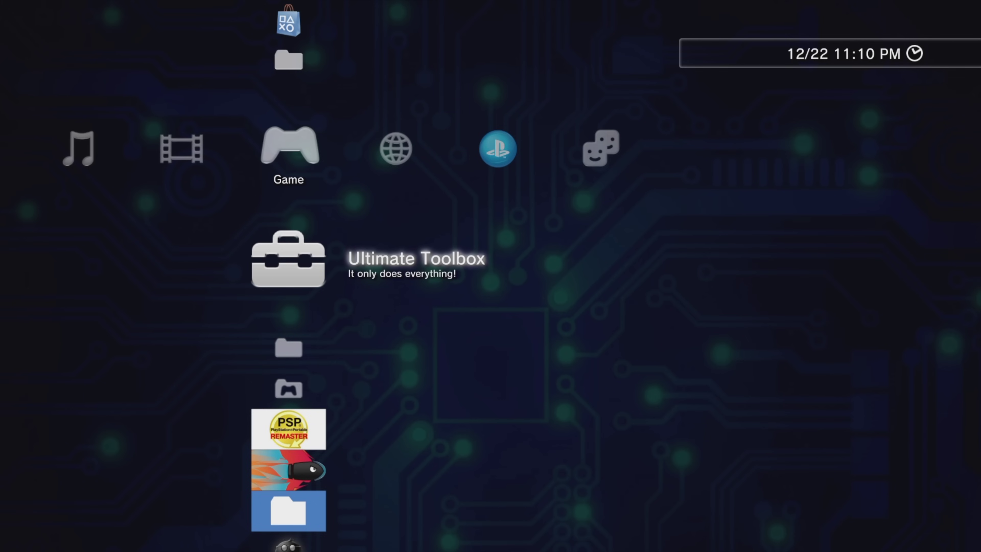
# Step: Open Ultimate Toolbox's Power Options, browse Soft Reboot, Hard Reboot and Advanced Options, then back out
pyautogui.press('Return')
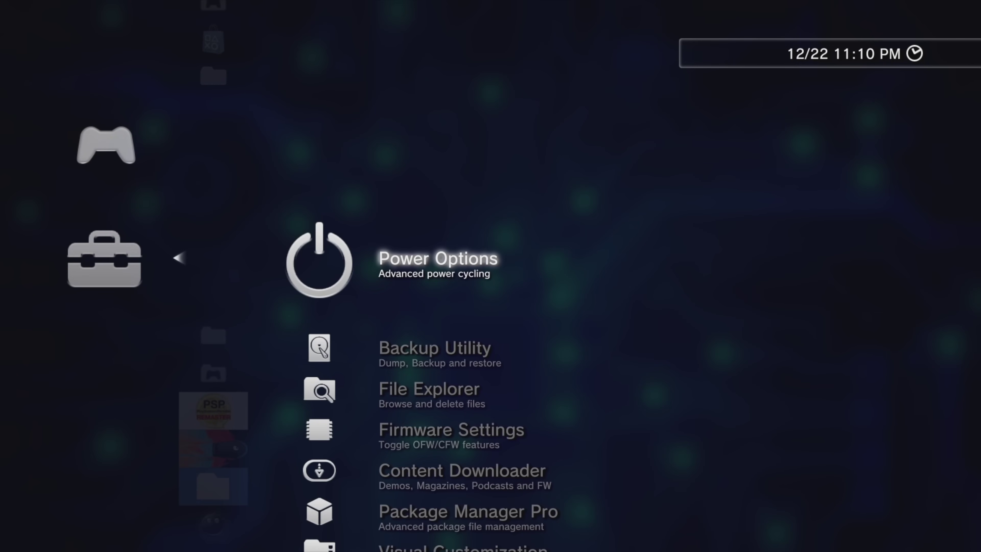
pyautogui.press('Return')
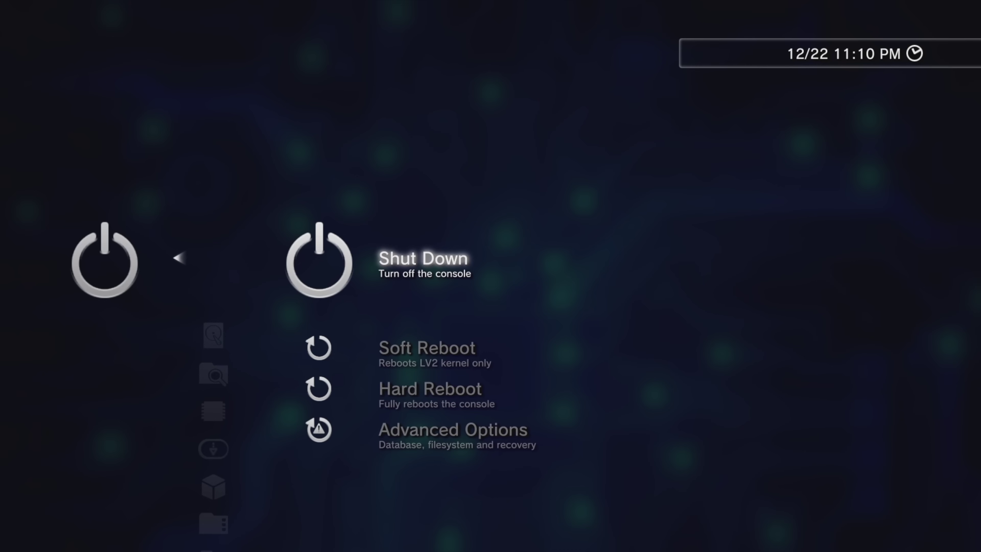
pyautogui.press('Down')
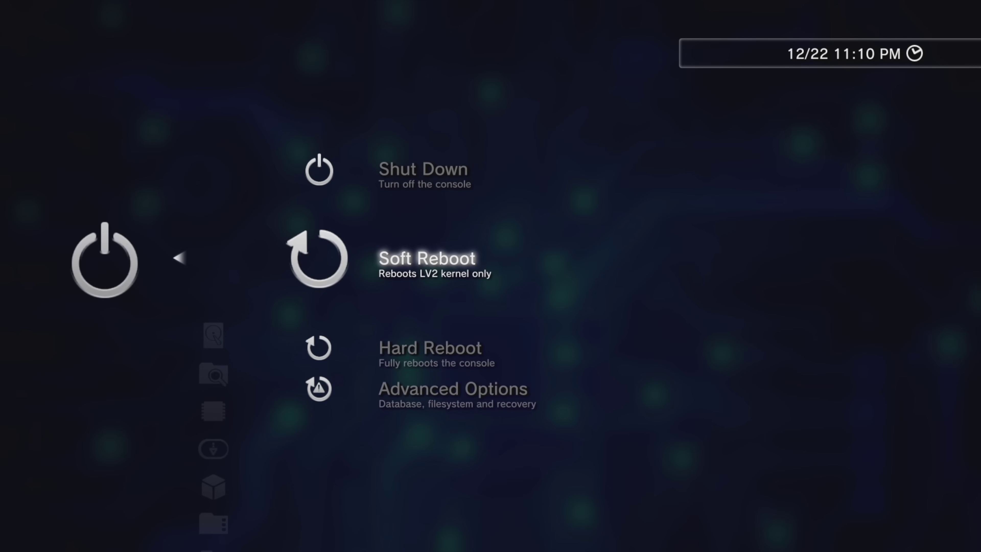
pyautogui.press('Down')
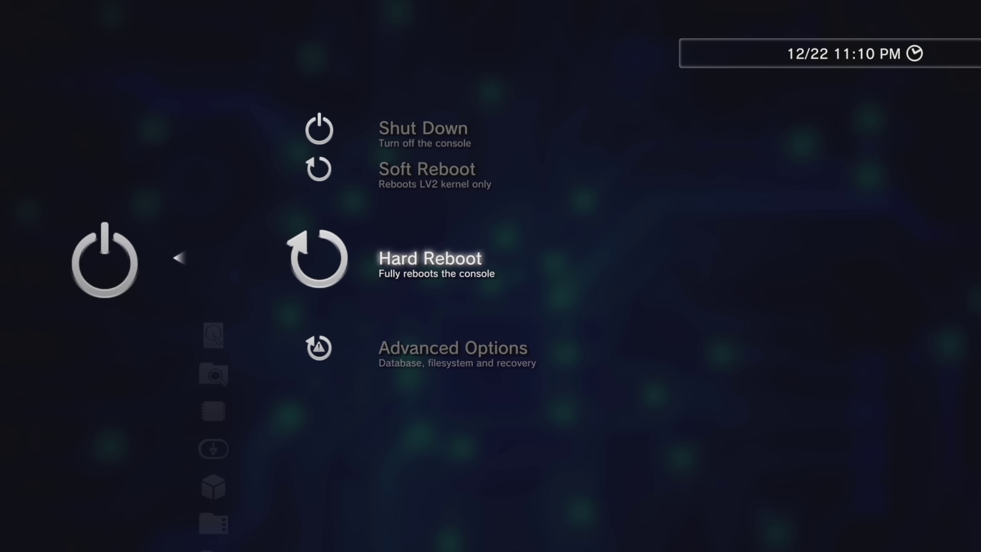
pyautogui.press('Down')
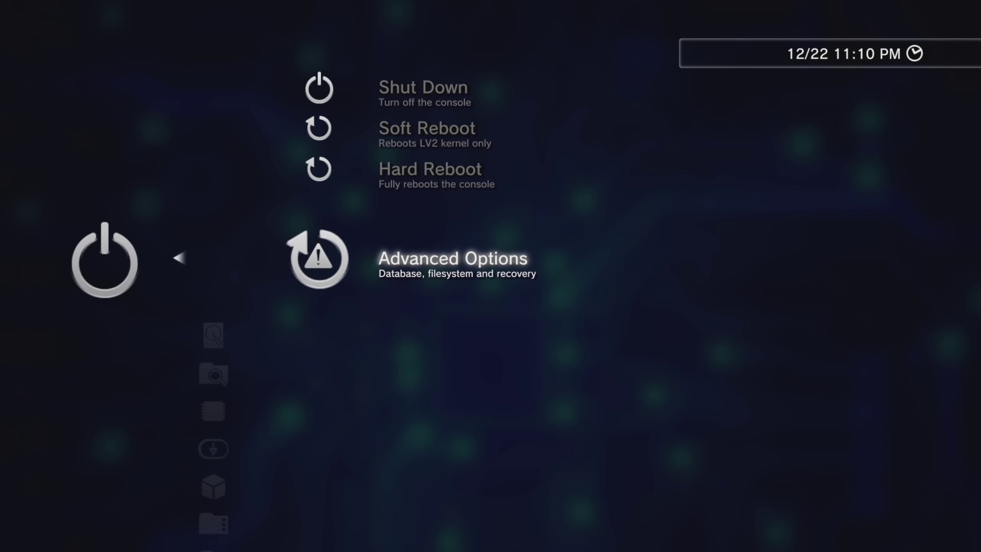
pyautogui.press('Left')
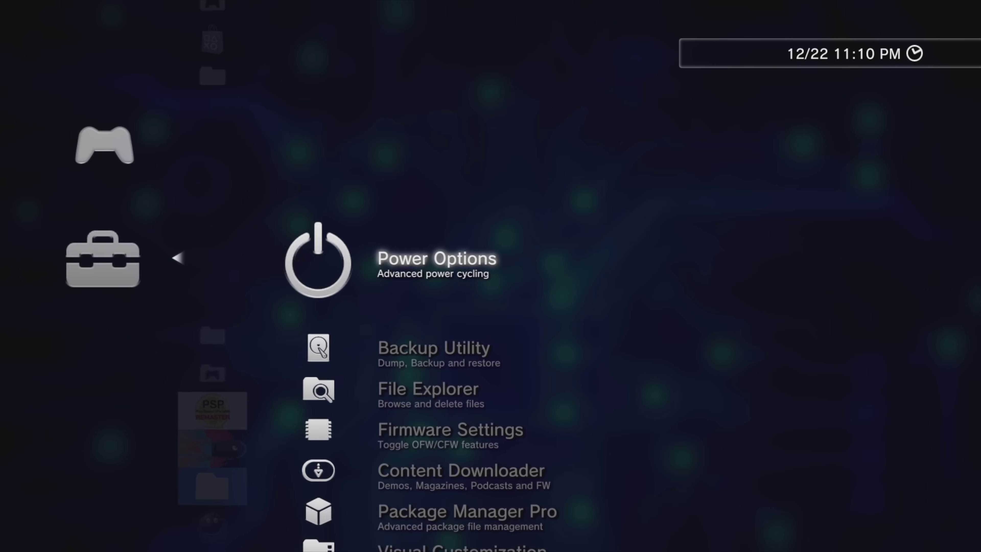
# Step: Open Backup Utility and step through Boot Plugins Backup, xRegistry and Firmware Save States to Dump Tools
pyautogui.press('Down')
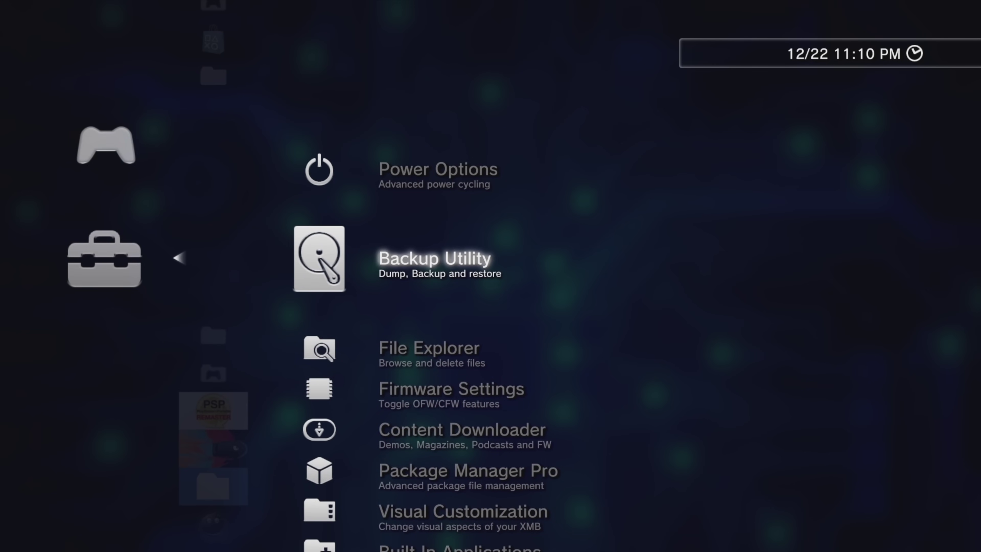
pyautogui.press('Right')
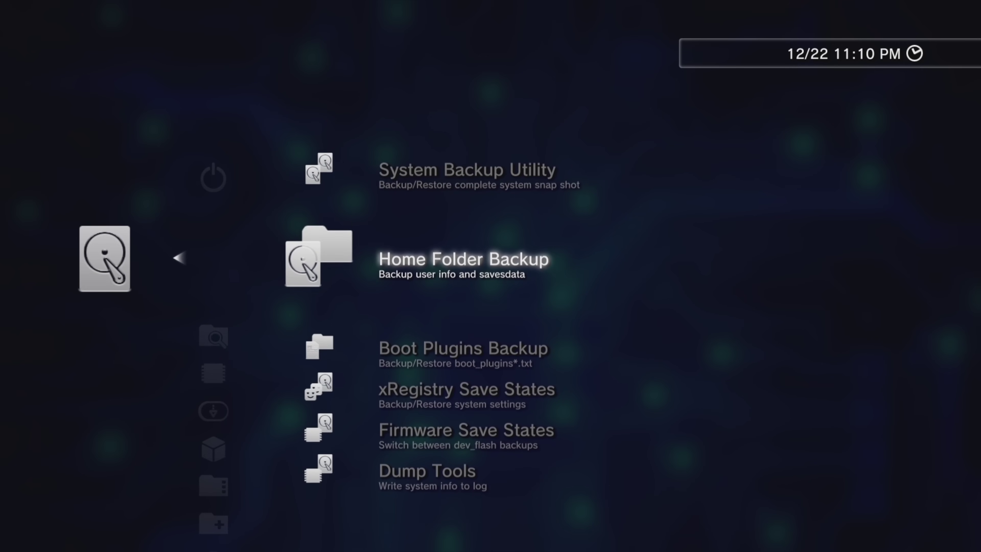
pyautogui.press('Down')
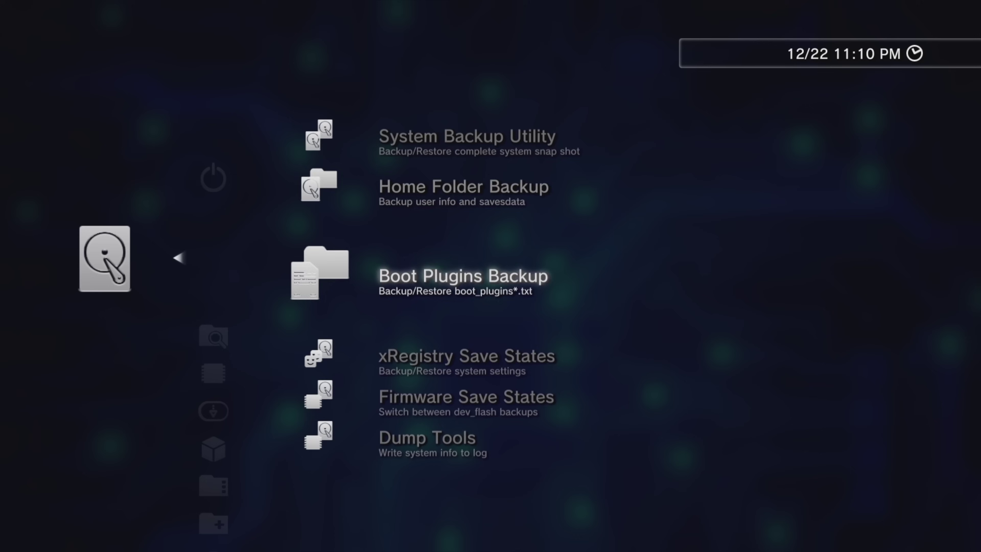
pyautogui.press('Down')
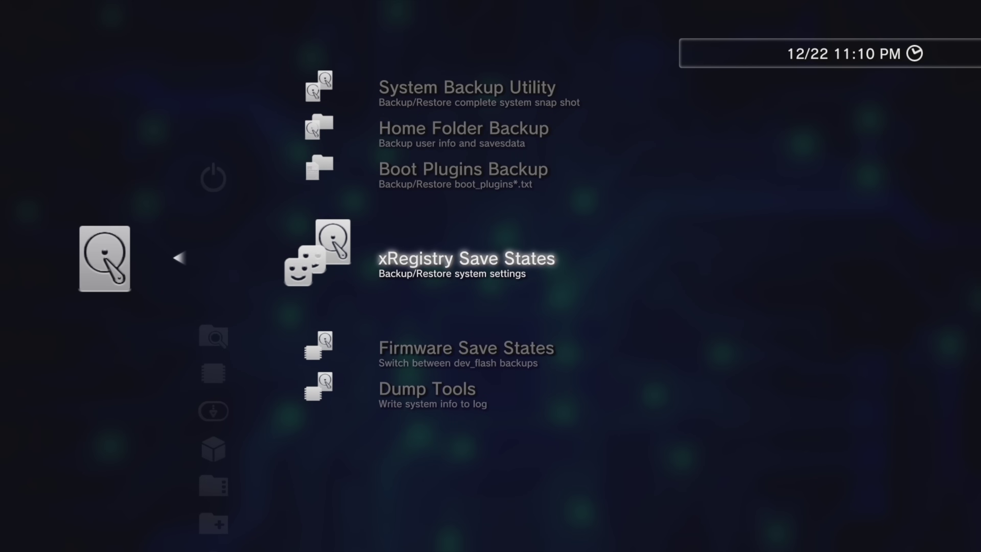
pyautogui.press('Down')
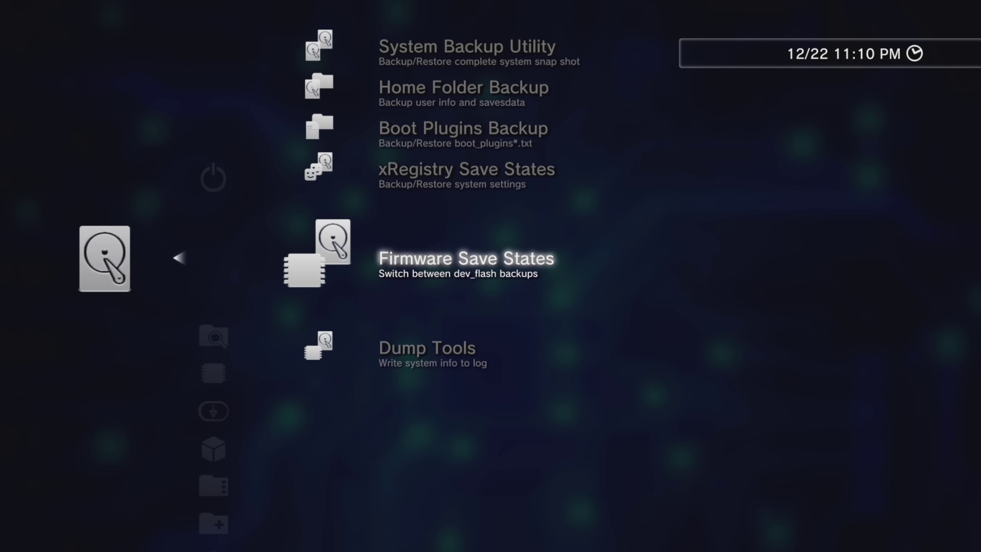
pyautogui.press('Down')
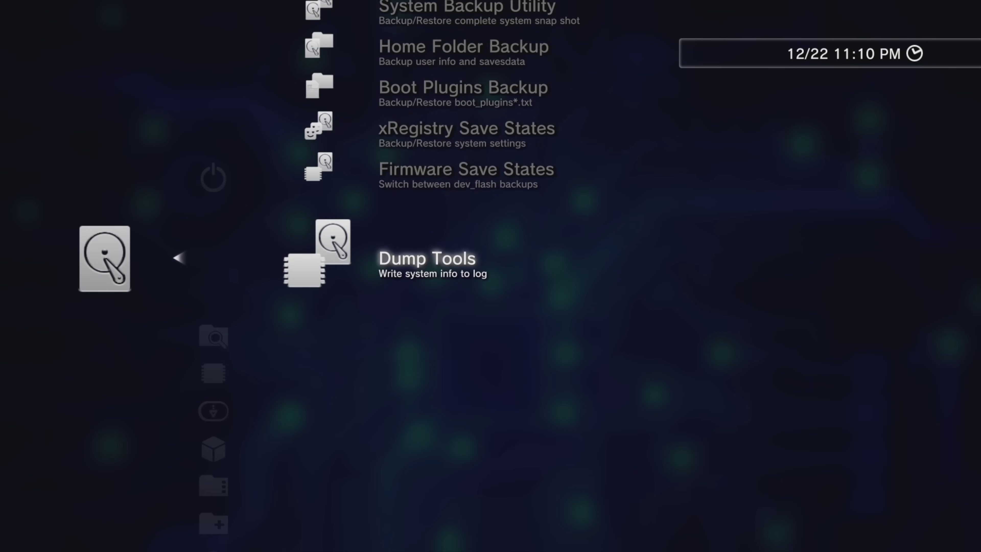
# Step: Leave Backup Utility and open File Explorer's storage device list, starting with All Active Devices
pyautogui.press('Left')
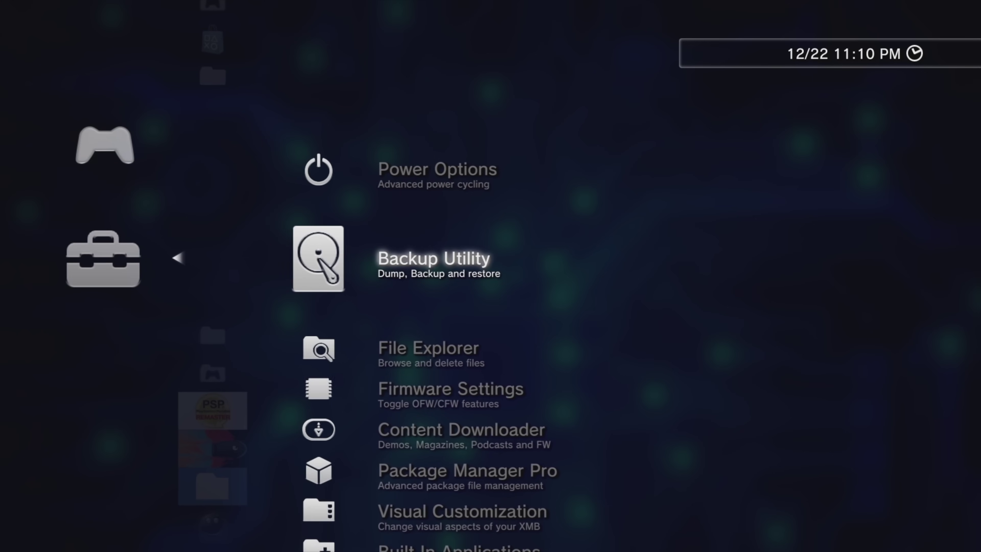
pyautogui.press('Down')
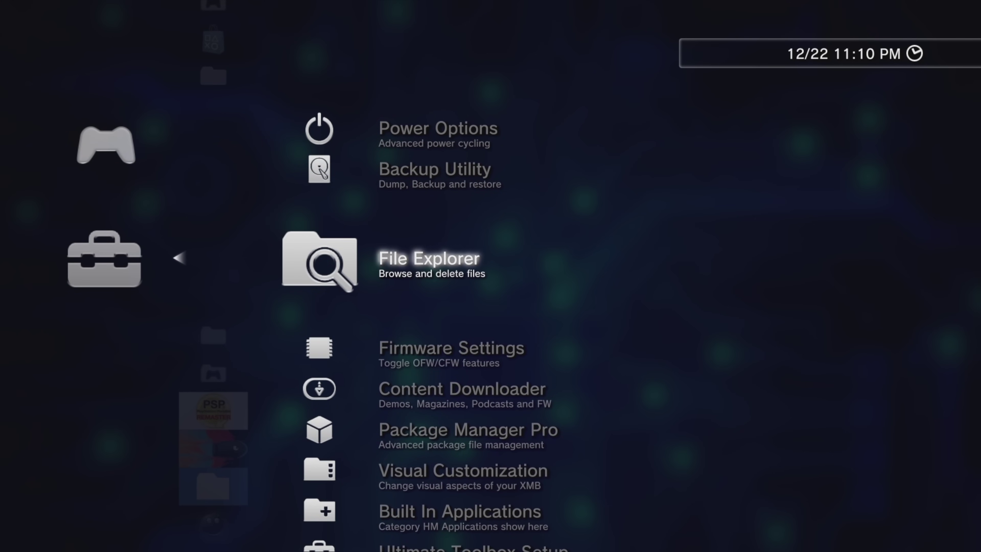
pyautogui.press('Right')
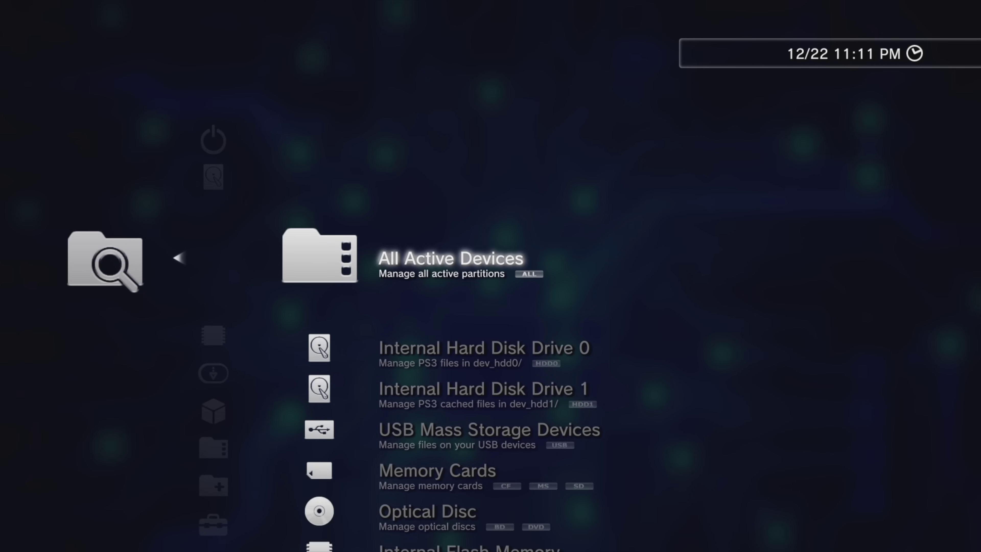
# Step: Open USB Mass Storage Devices, then browse dev_usb000/ to Ultimate_Toolbox_v2.03_FULL_version.pkg
pyautogui.press('Down')
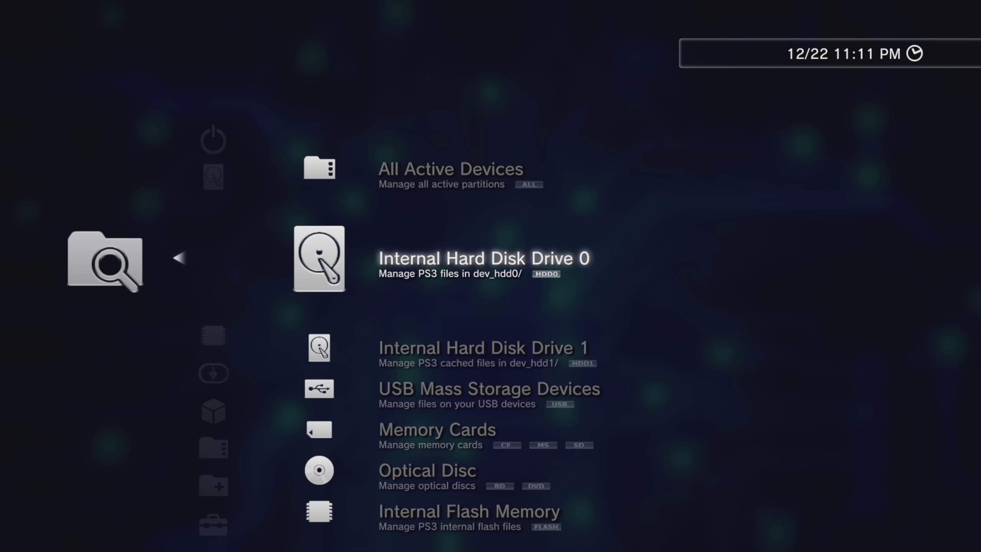
pyautogui.press('Down')
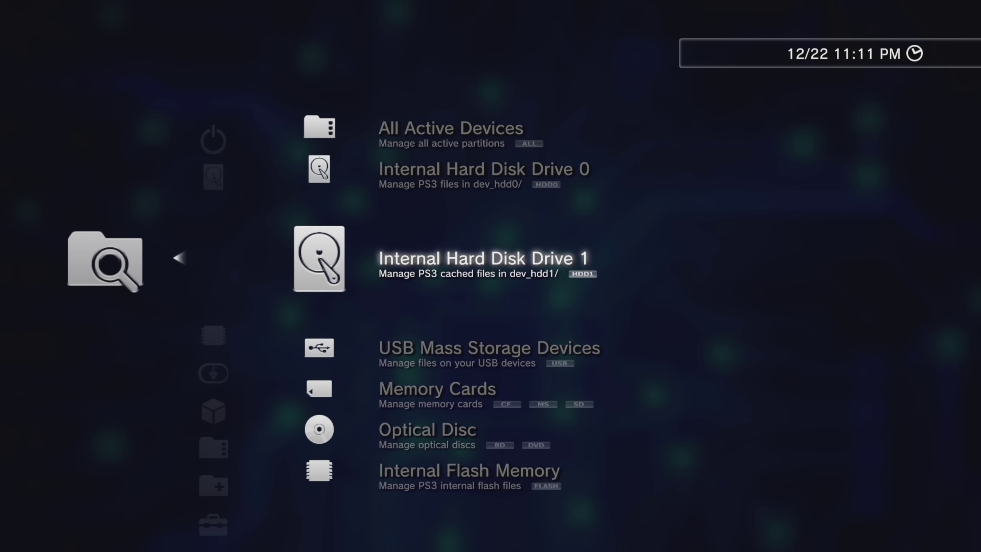
pyautogui.press('Down')
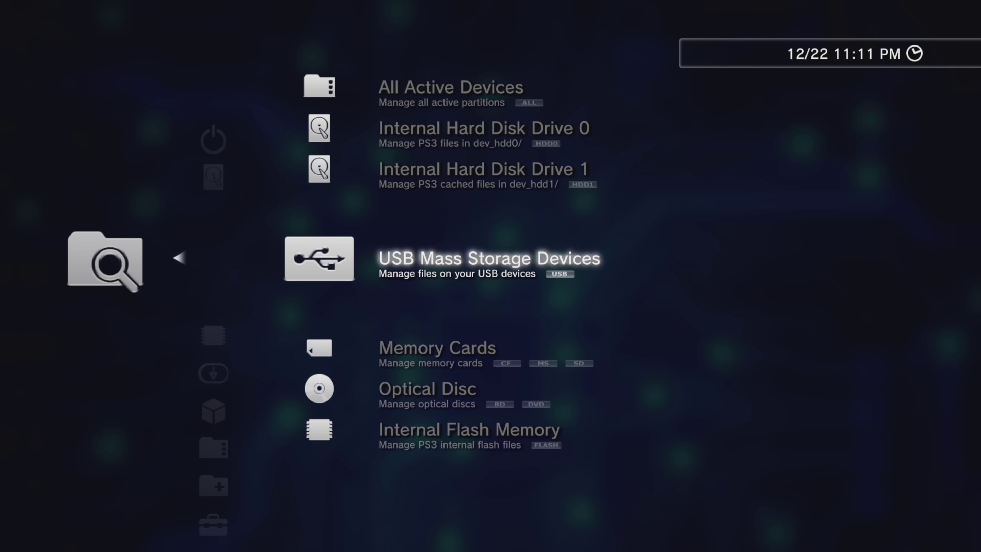
pyautogui.press('Return')
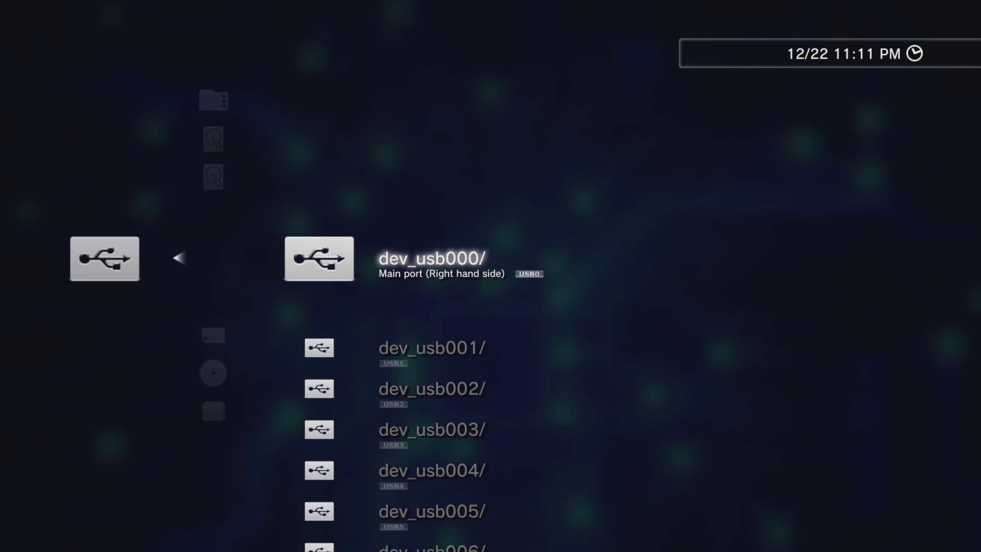
pyautogui.press('Return')
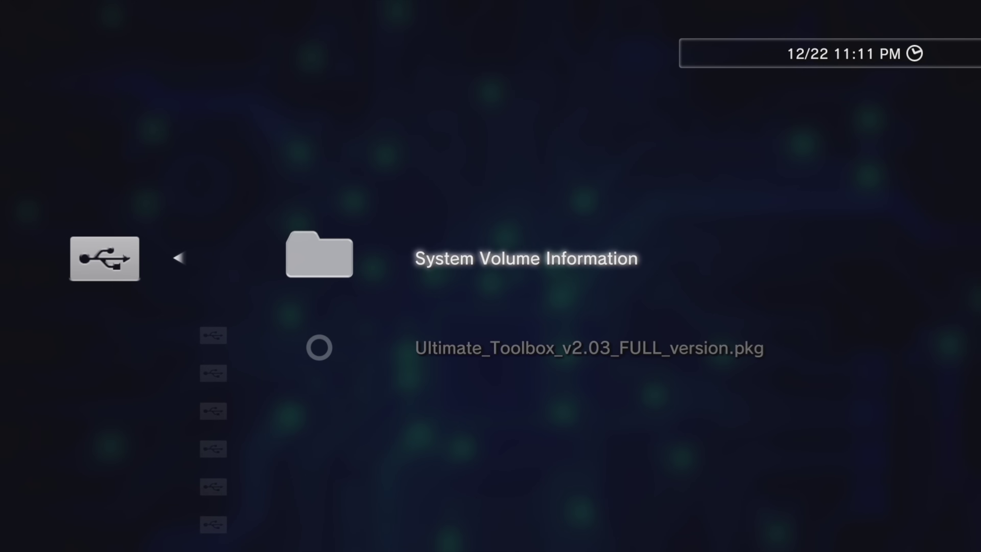
pyautogui.press('Down')
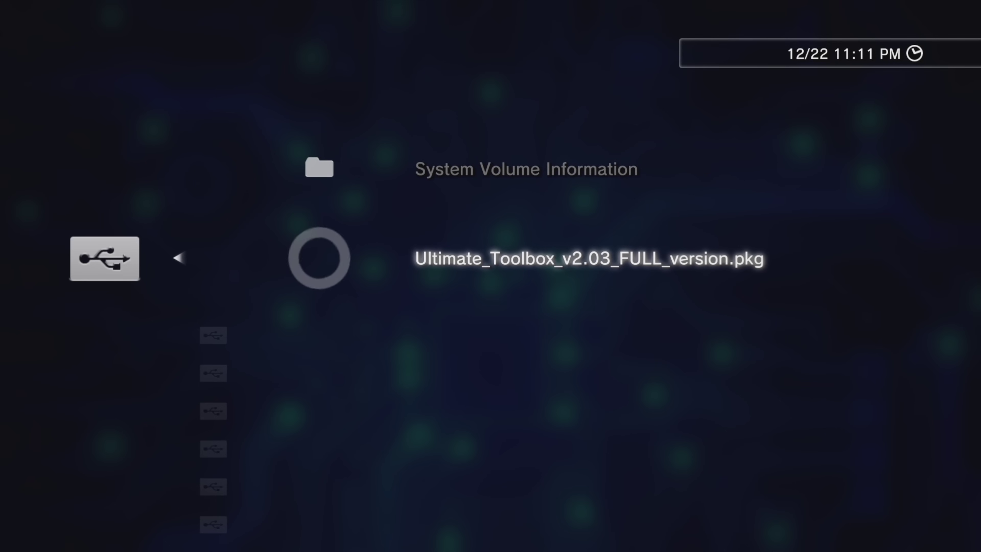
# Step: Back out of File Explorer to the storage device list and move down to Firmware Settings
pyautogui.press('Left')
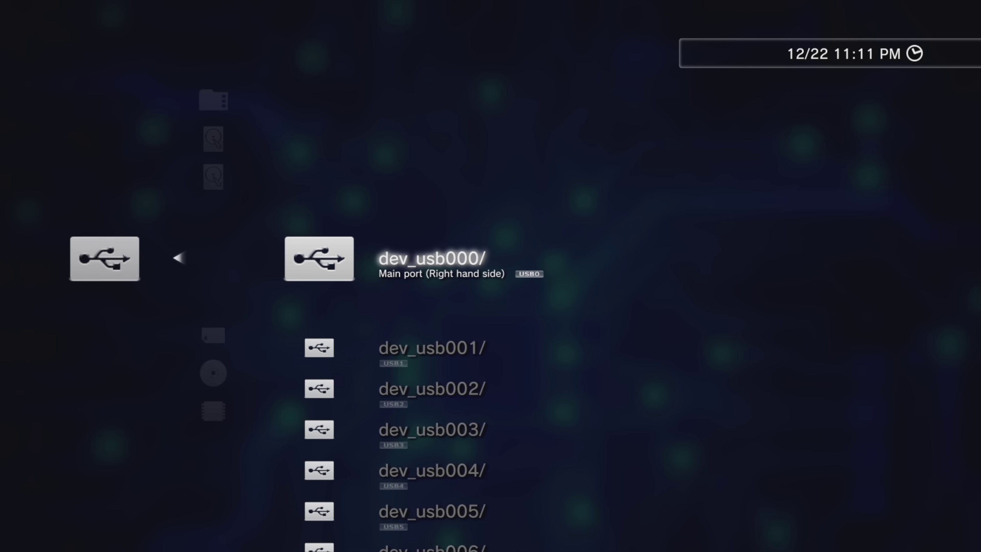
pyautogui.press('Left')
pyautogui.press('Left')
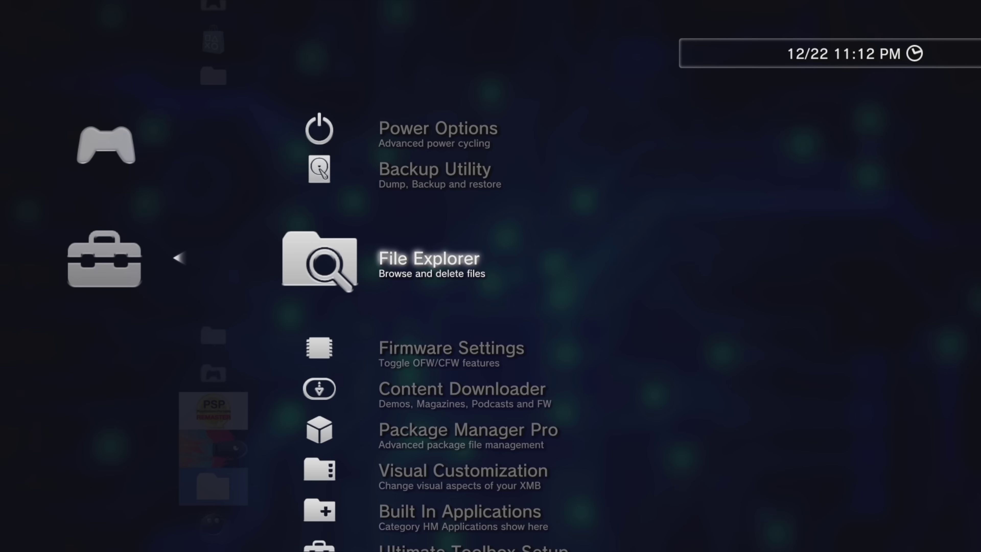
pyautogui.press('Down')
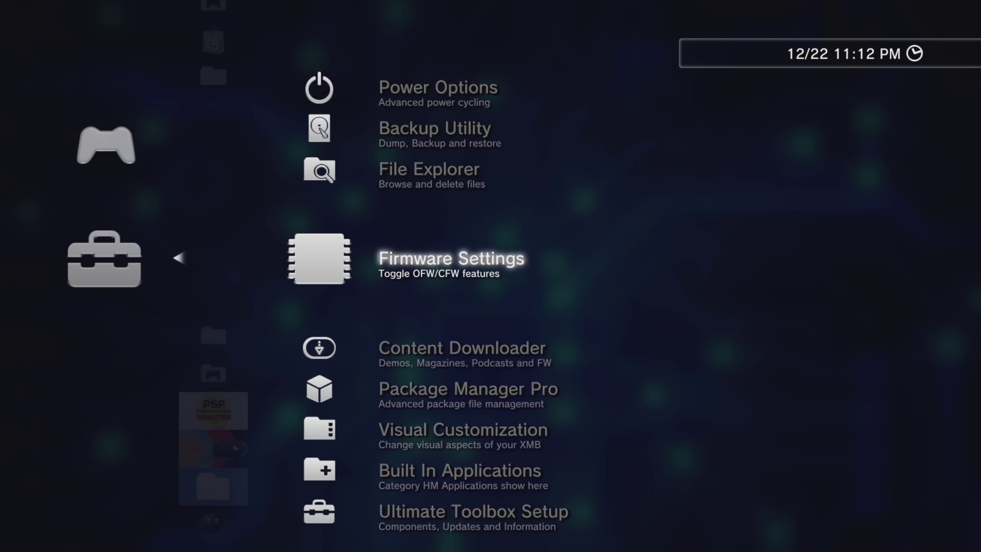
# Step: Open Firmware Settings and step through Toggle All Plugins to Block Firmware Updates
pyautogui.press('Return')
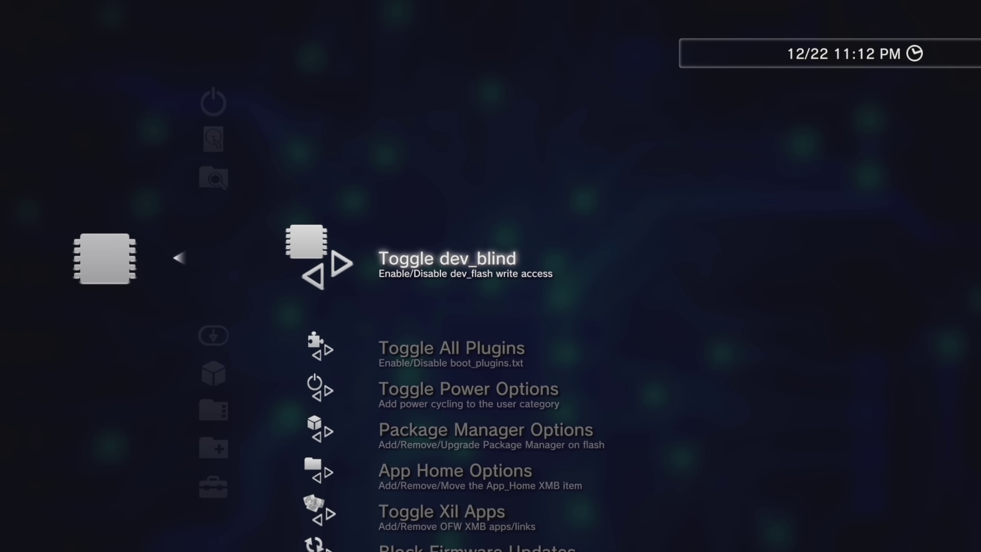
pyautogui.press('Down')
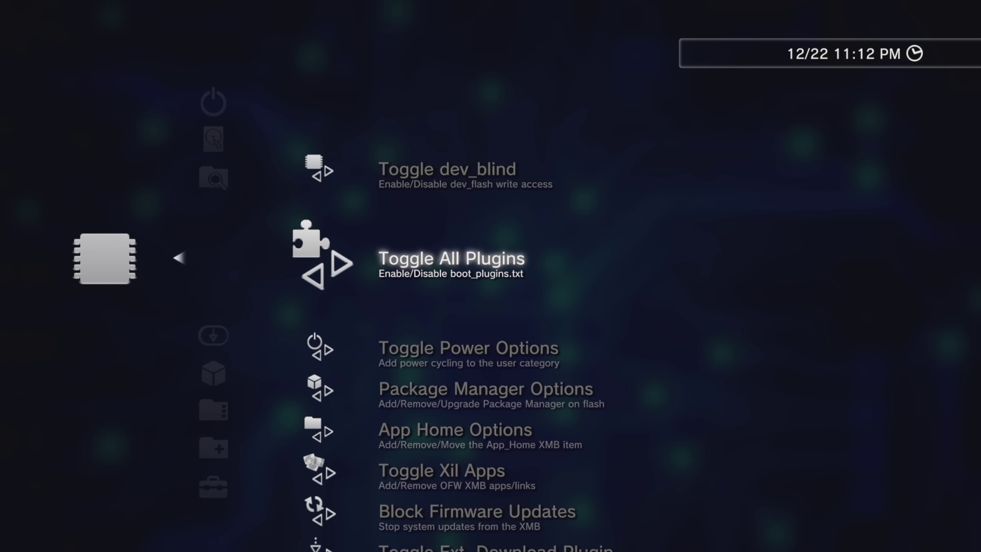
pyautogui.press('Down')
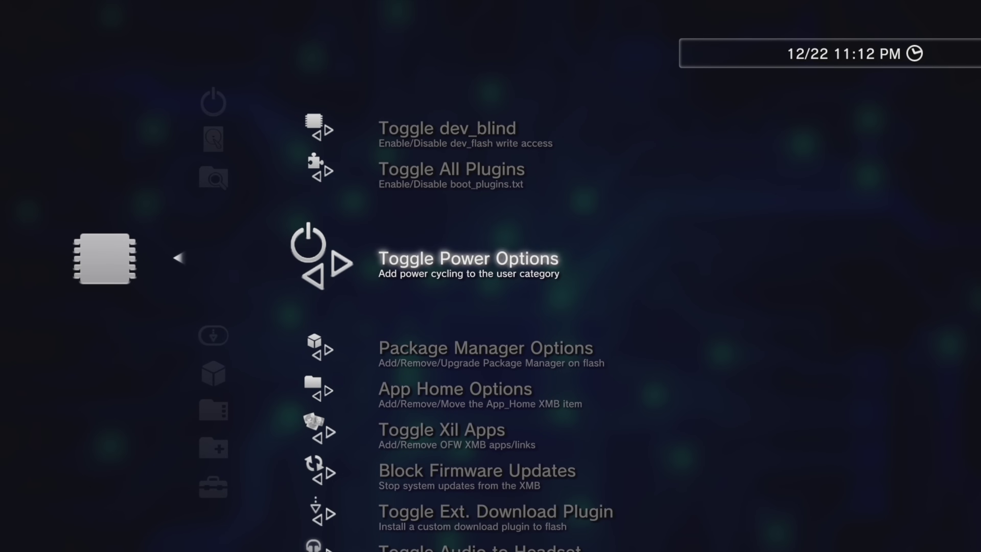
pyautogui.press('Down')
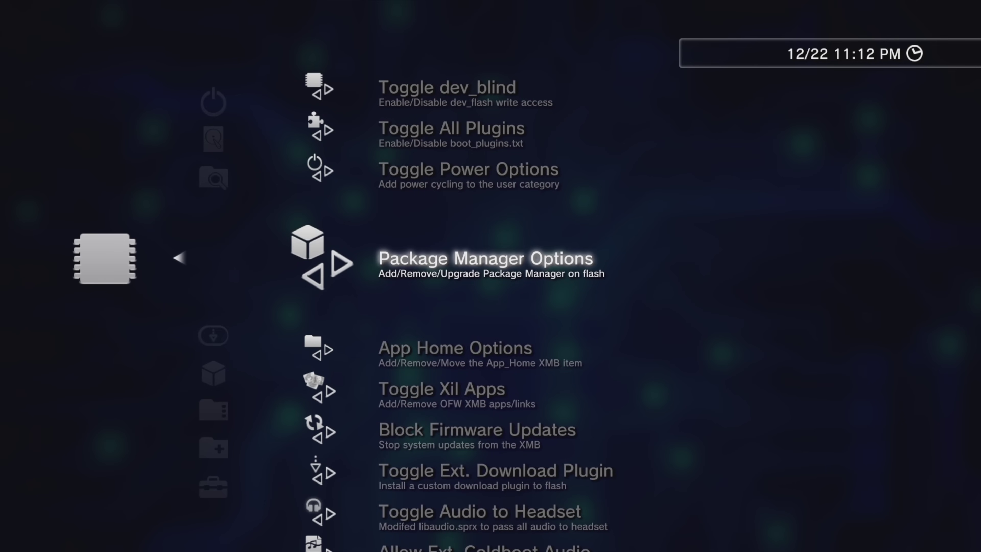
pyautogui.press('Down')
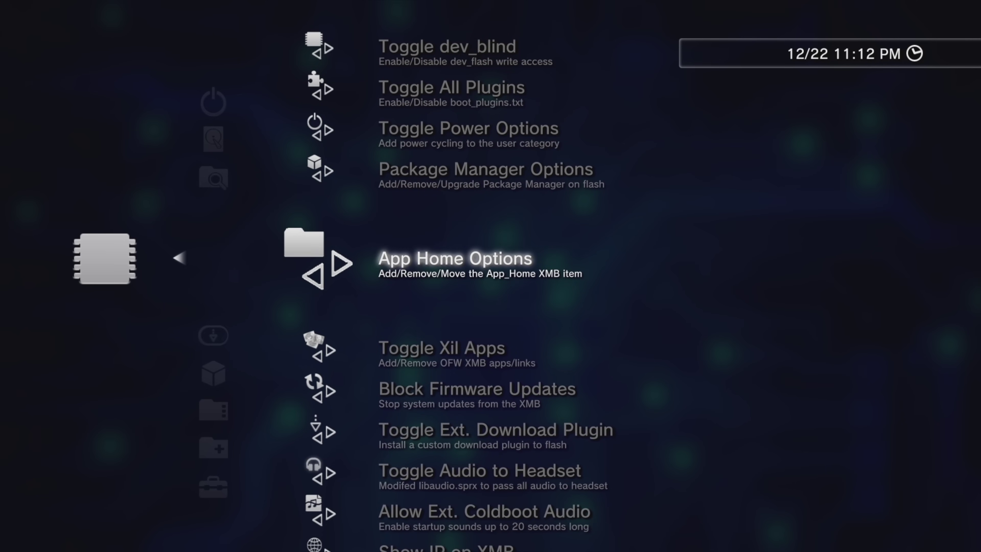
pyautogui.press('Down')
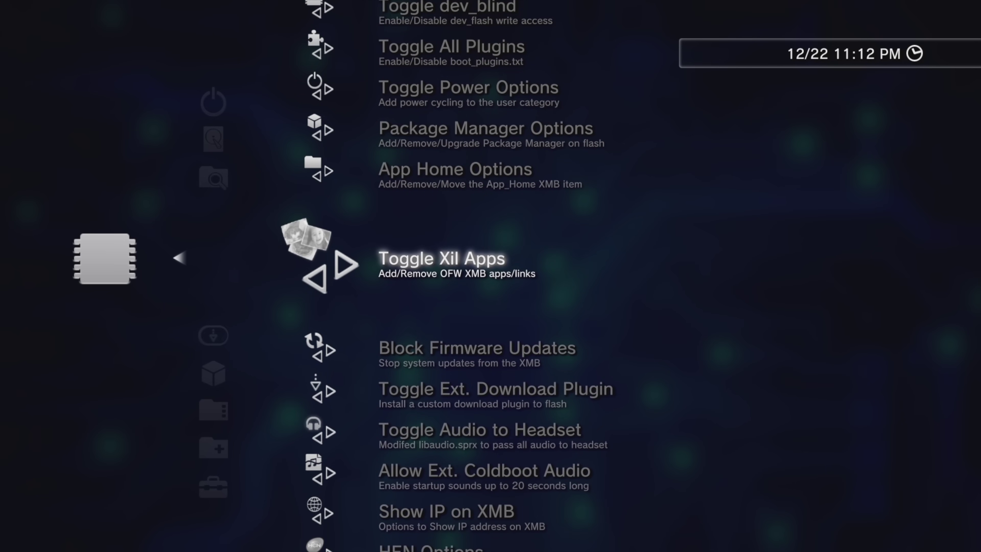
pyautogui.press('Down')
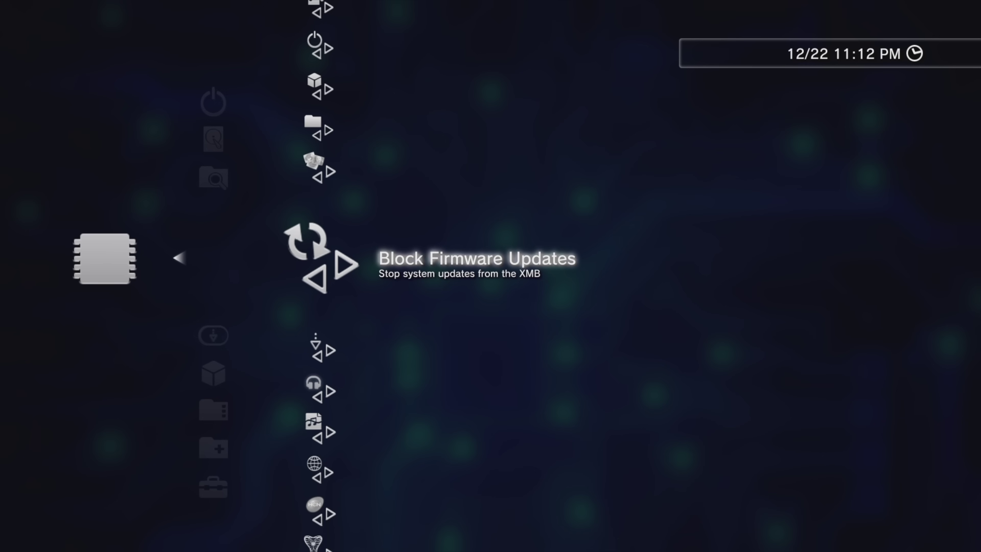
# Step: Continue through Toggle Ext. Download Plugin, Show IP on XMB, HEN and Cobra Options to PS2 Netemu Selector
pyautogui.press('Down')
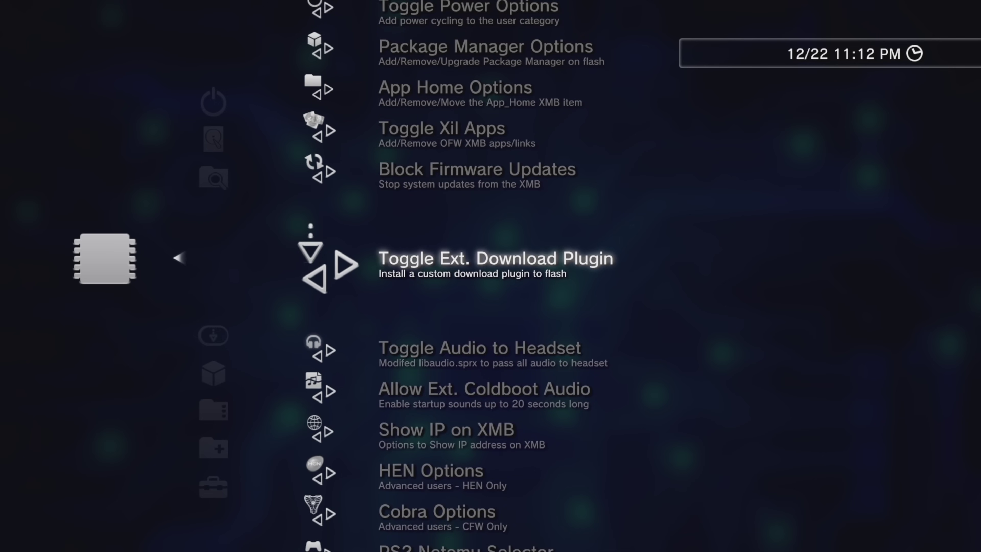
pyautogui.press('Down')
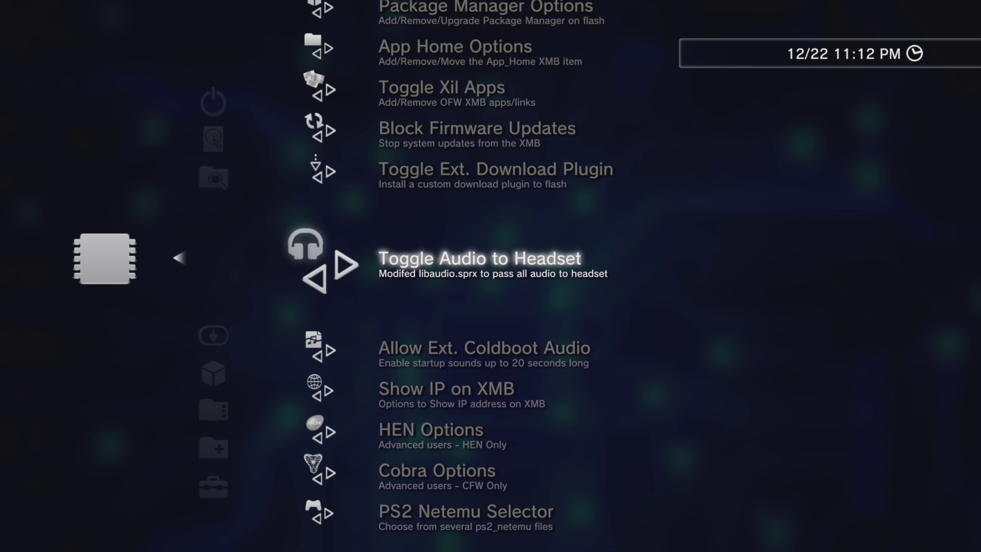
pyautogui.press('Down')
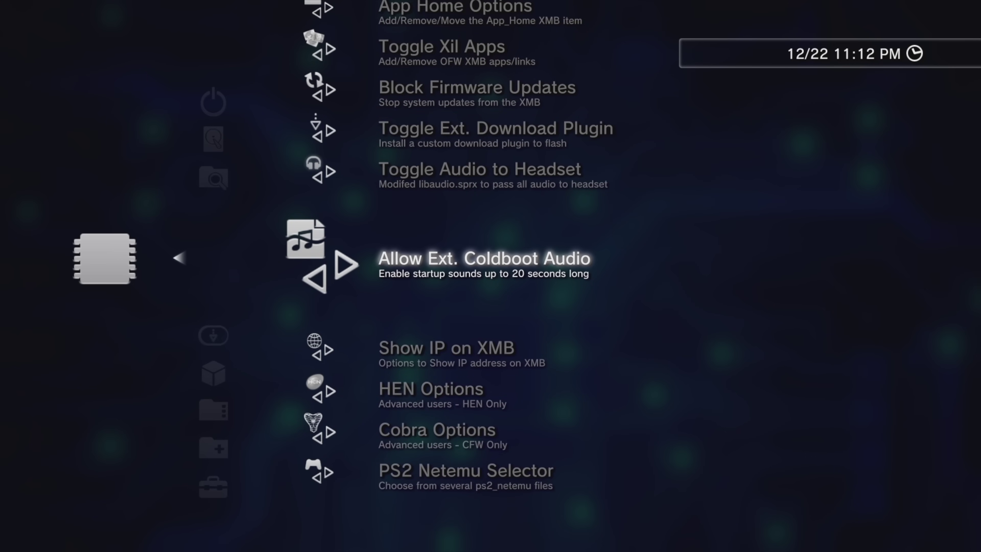
pyautogui.press('Down')
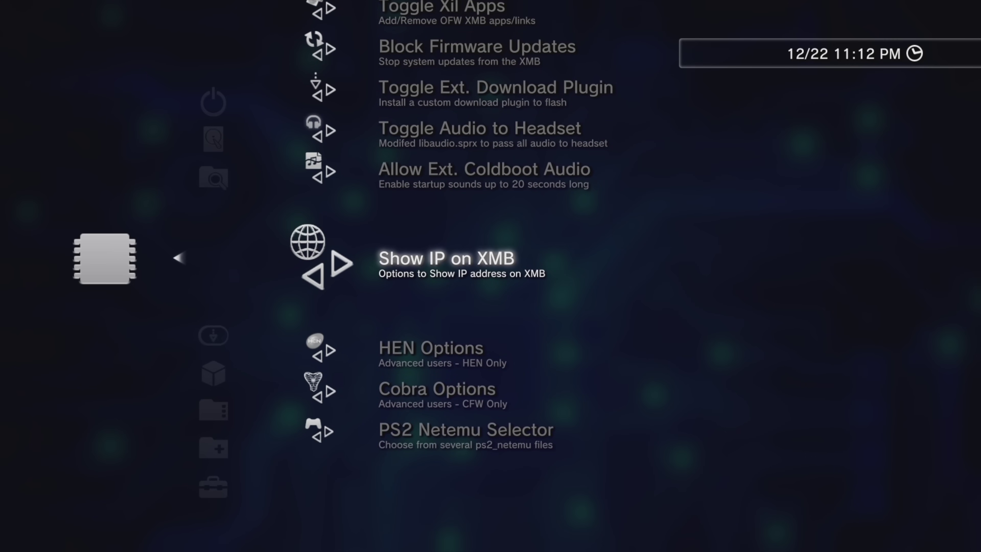
pyautogui.press('Down')
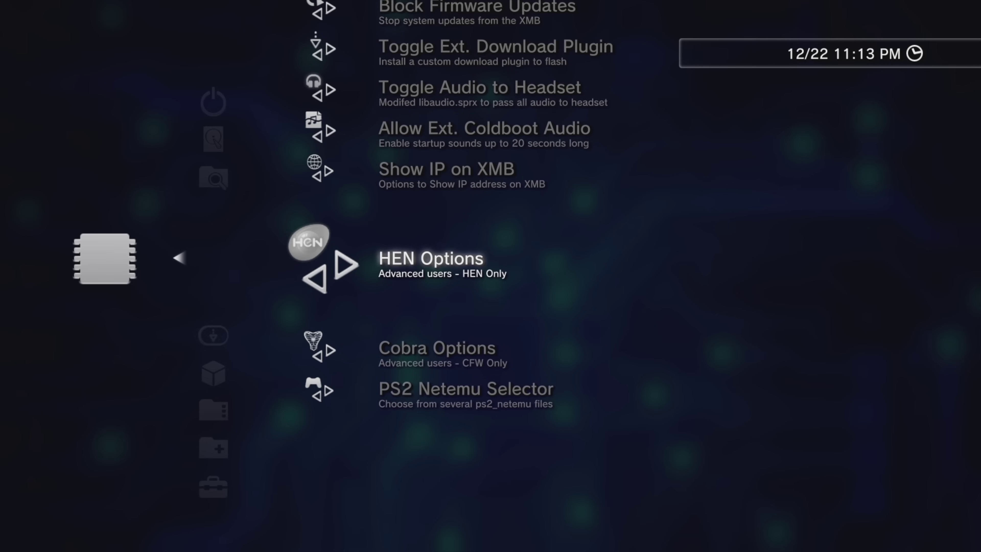
pyautogui.press('Down')
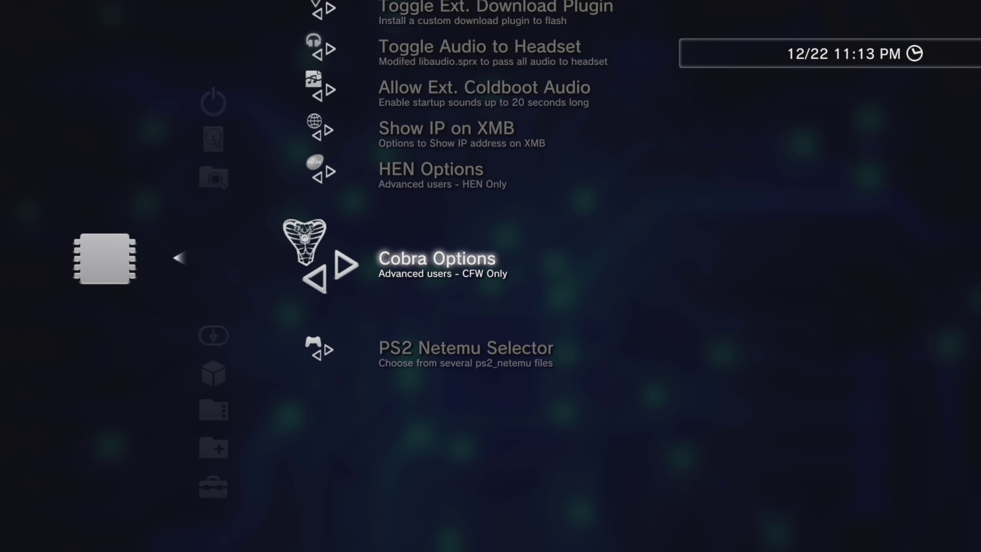
pyautogui.press('Down')
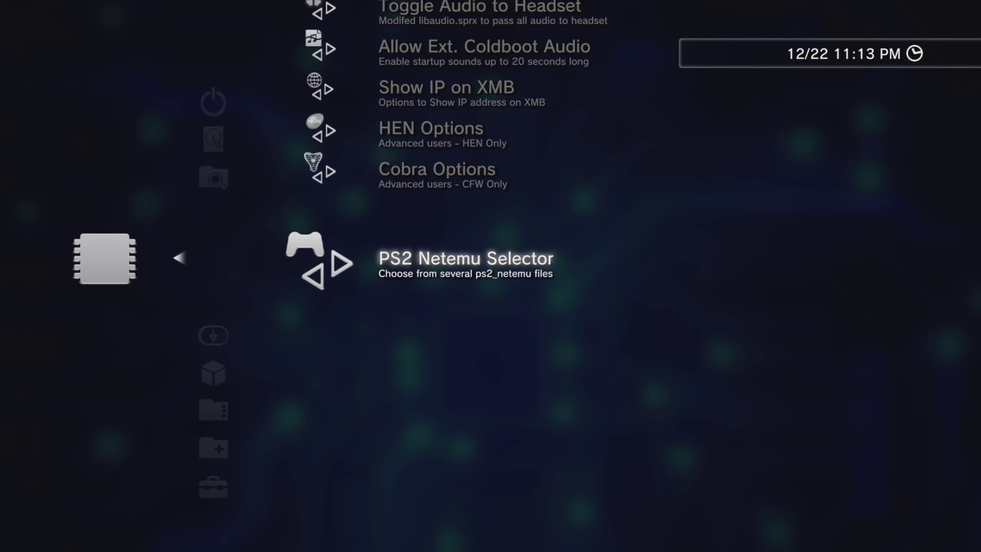
# Step: Open Content Downloader and scroll from PS2 Demo Disc Downloader to Download PS3UPDAT.PUP Files
pyautogui.press('Left')
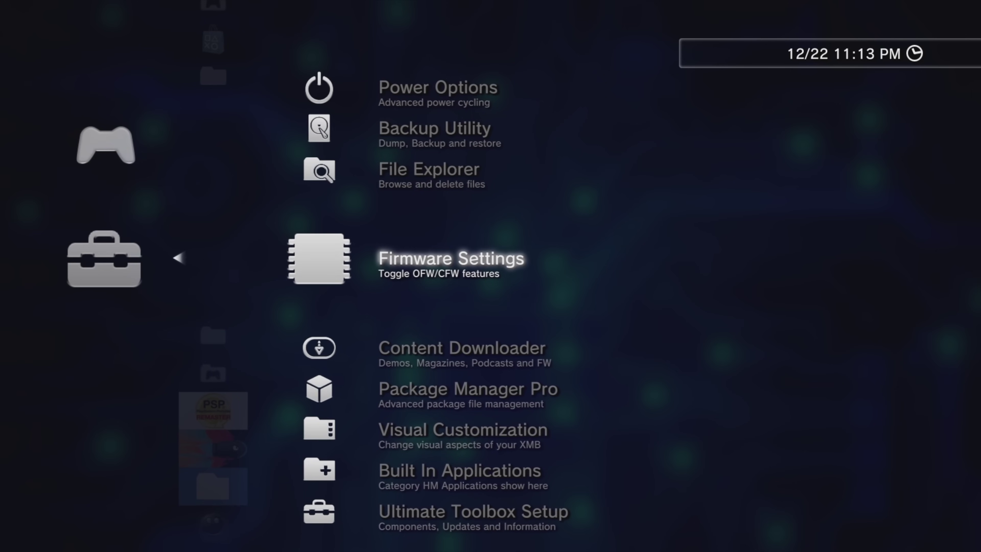
pyautogui.press('Down')
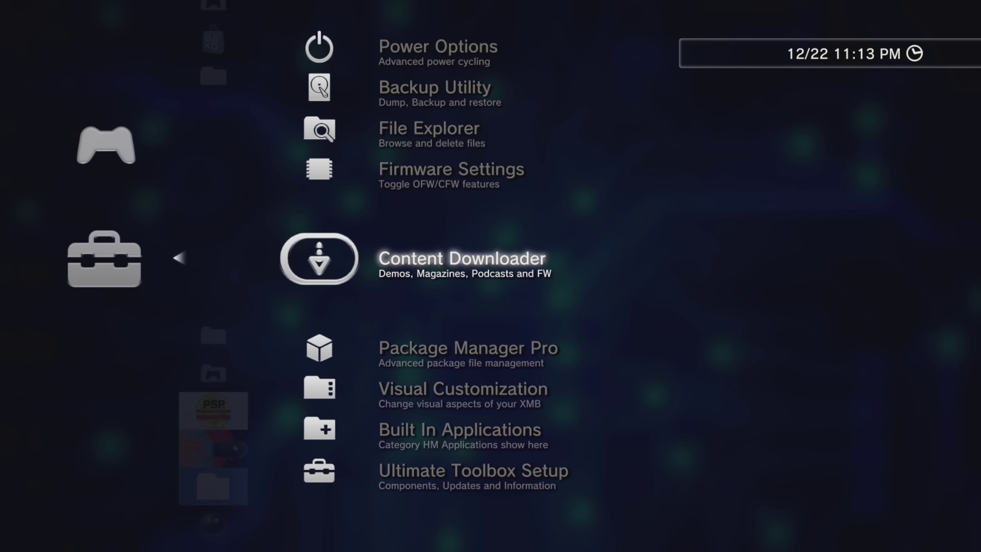
pyautogui.press('Return')
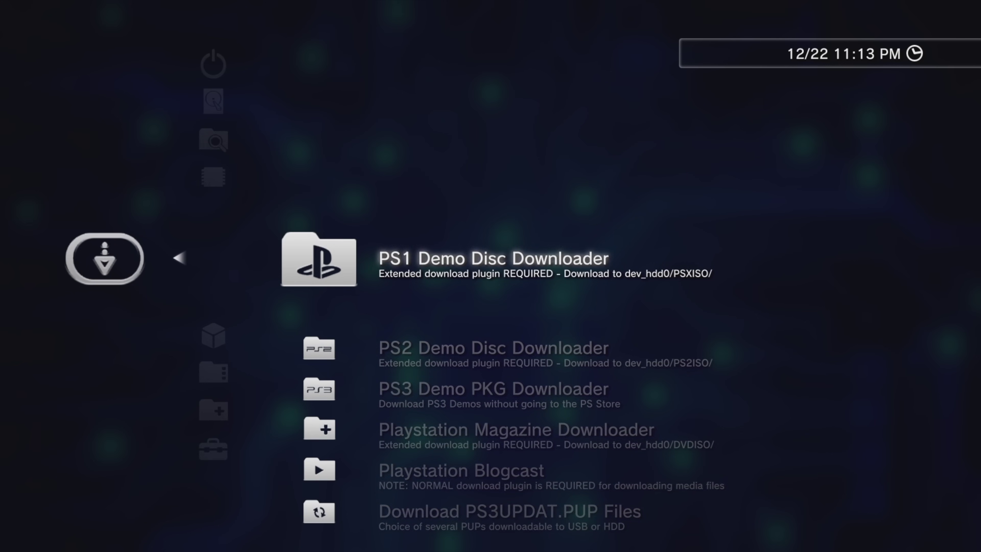
pyautogui.press('Down')
pyautogui.press('Down')
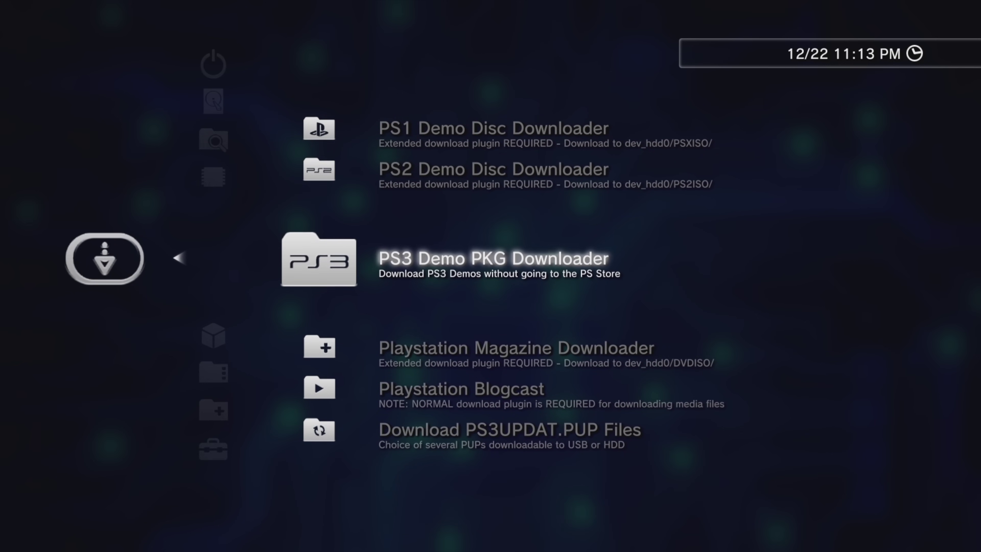
pyautogui.press('Down')
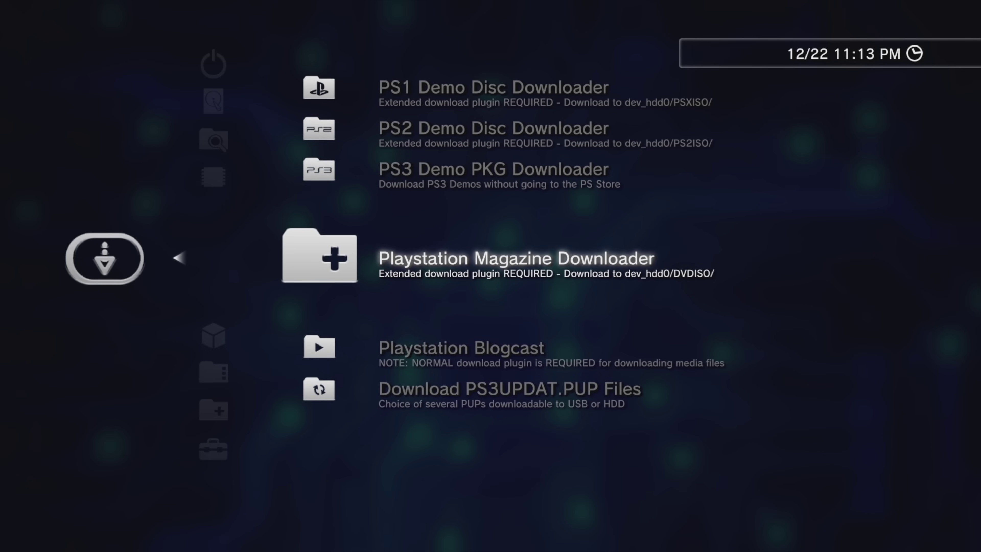
pyautogui.press('Down')
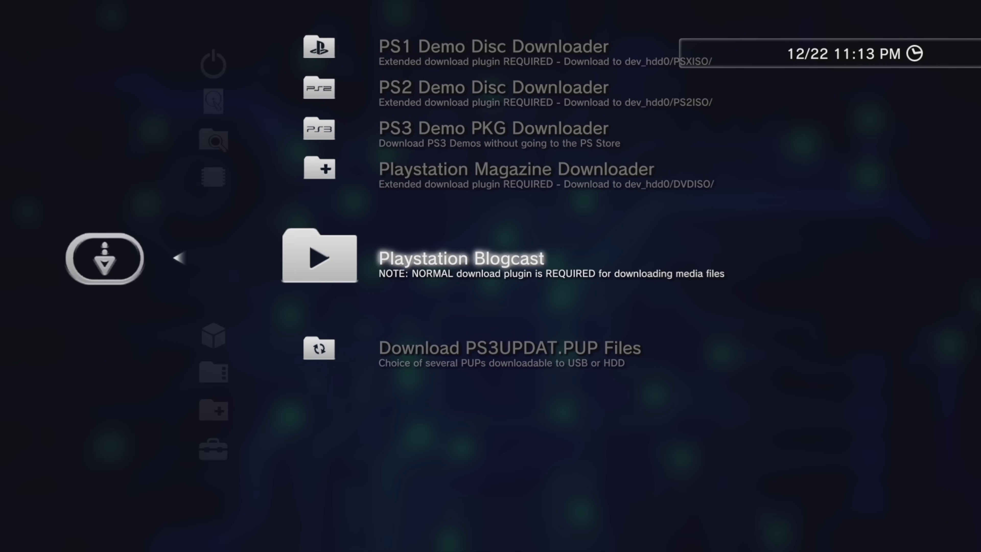
pyautogui.press('Down')
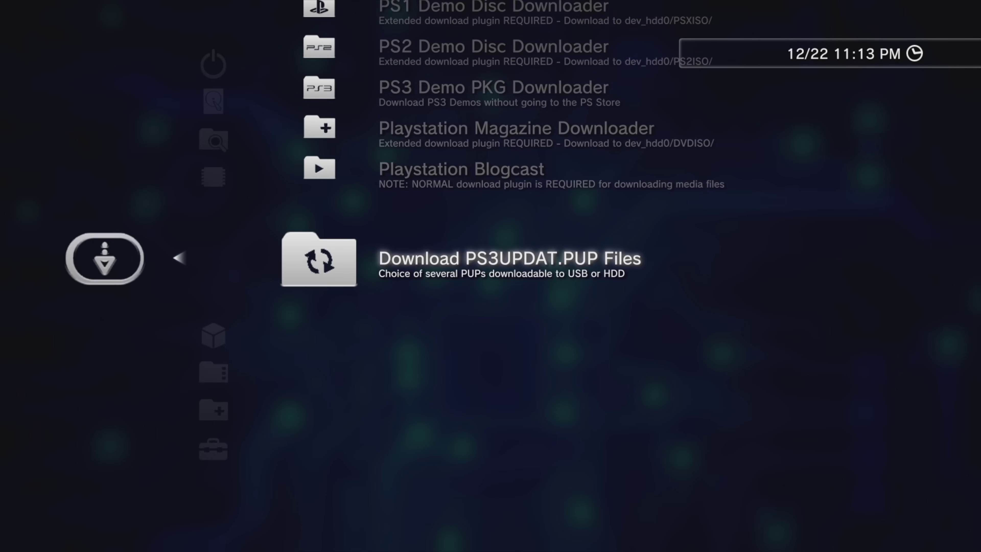
# Step: Open Package Manager Pro, review Install Package Files, Delete Package Files and Downloaded Content, then back out
pyautogui.press('Escape')
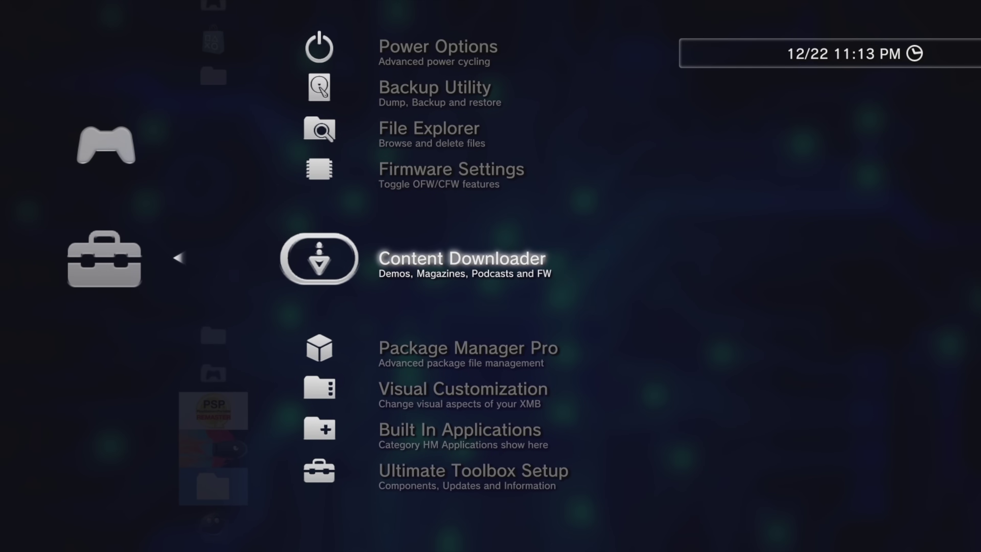
pyautogui.press('Down')
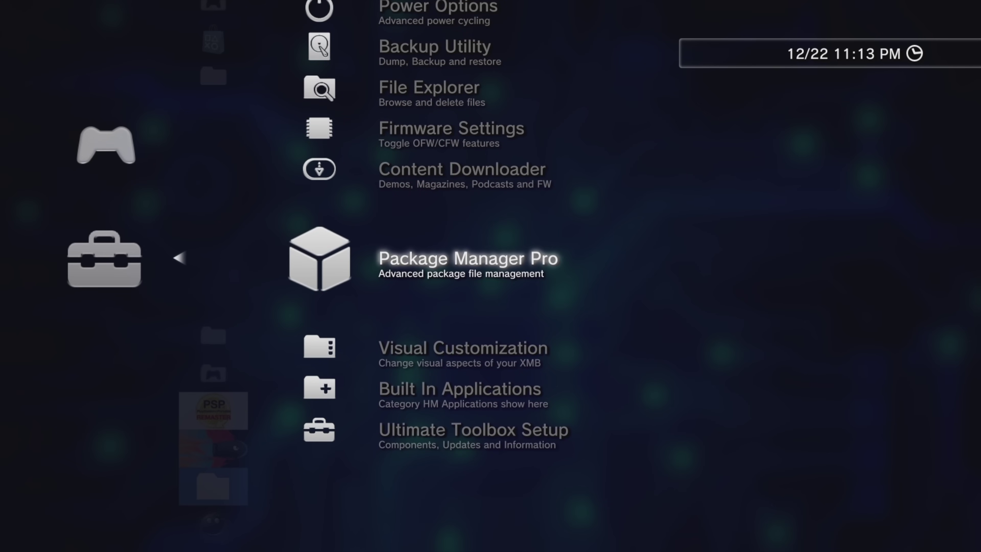
pyautogui.press('Return')
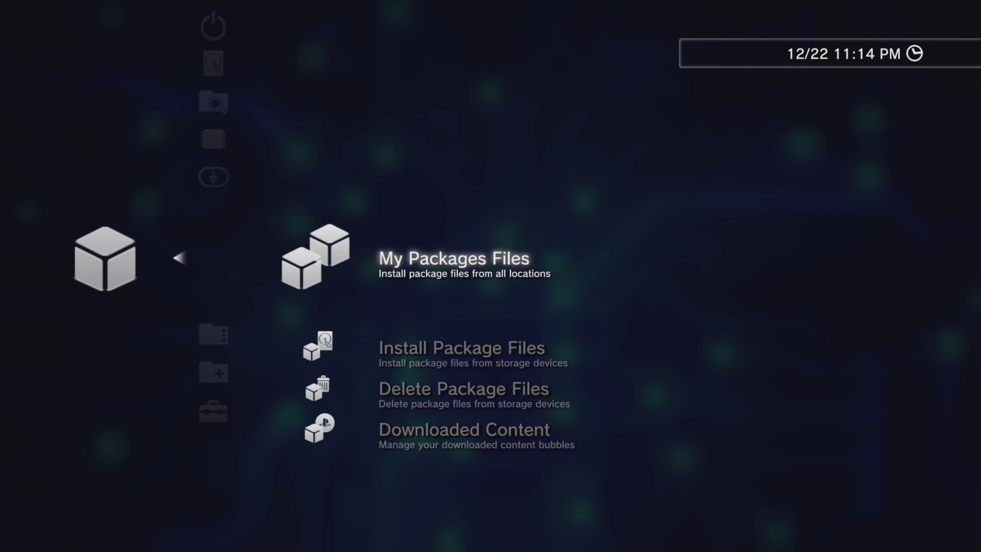
pyautogui.press('Down')
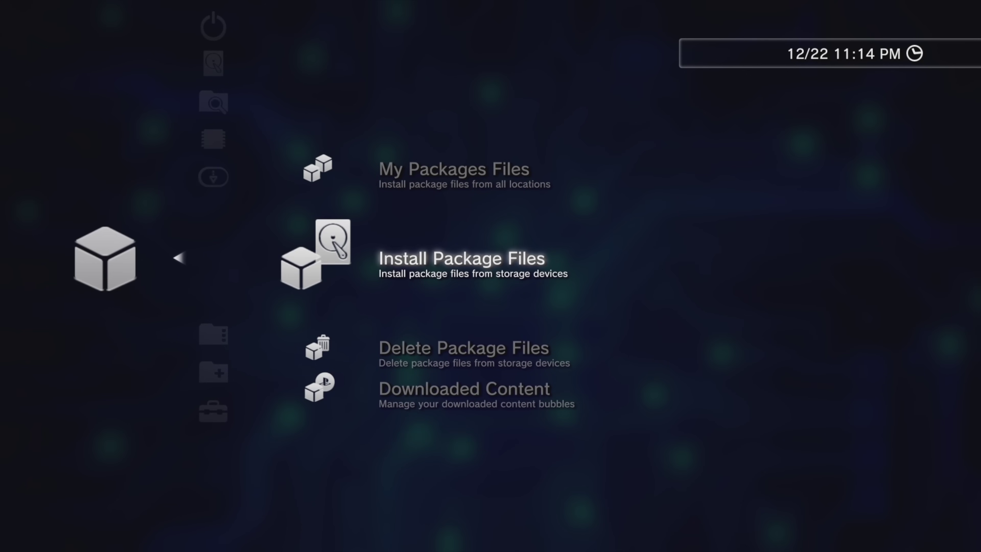
pyautogui.press('Down')
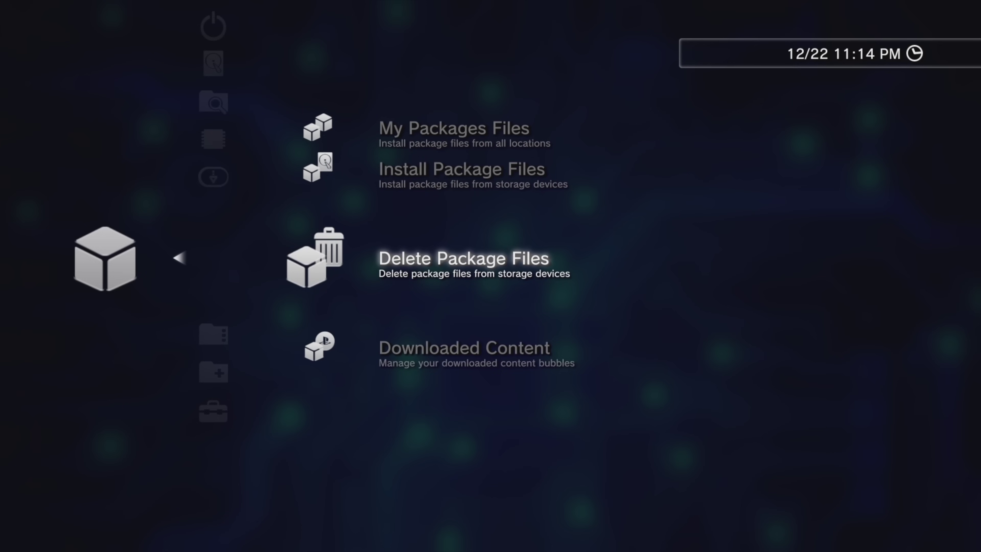
pyautogui.press('Down')
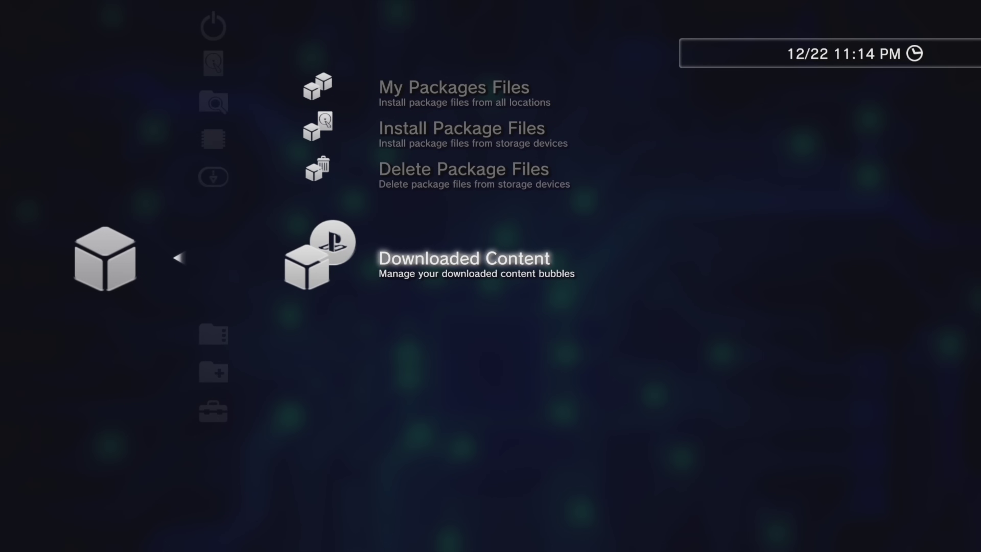
pyautogui.press('Left')
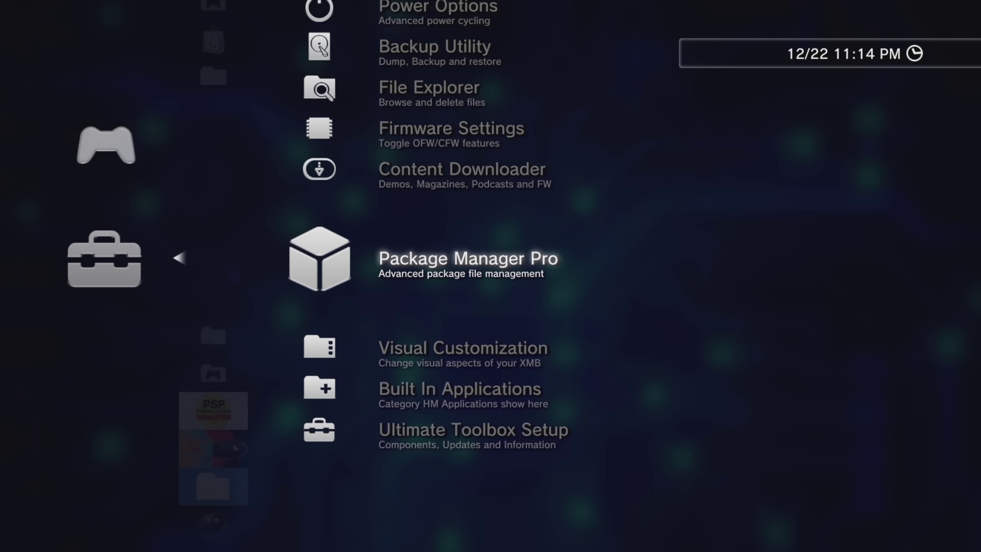
# Step: Open Visual Customization and step through Coldboot Logo Options to Gameboot Options
pyautogui.press('Down')
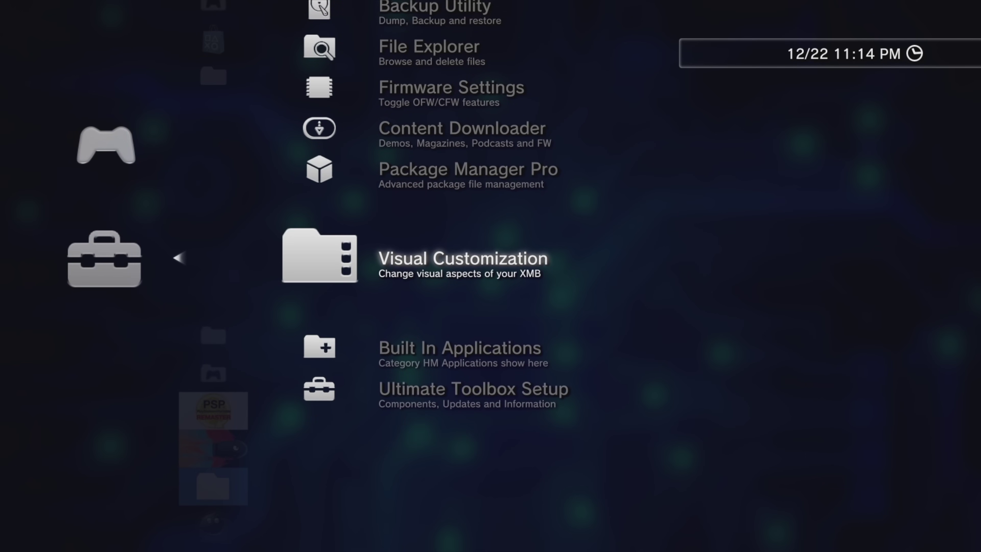
pyautogui.press('Return')
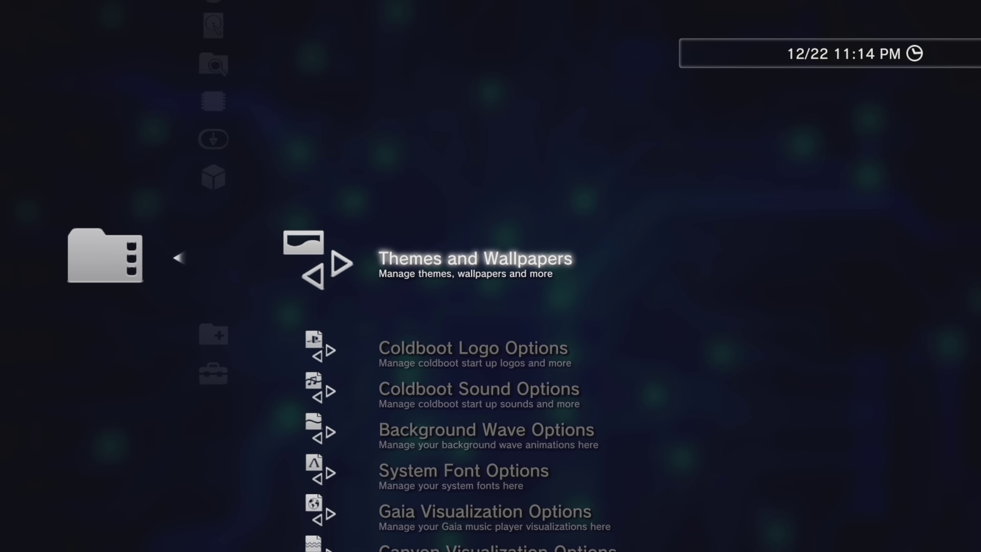
pyautogui.press('Down')
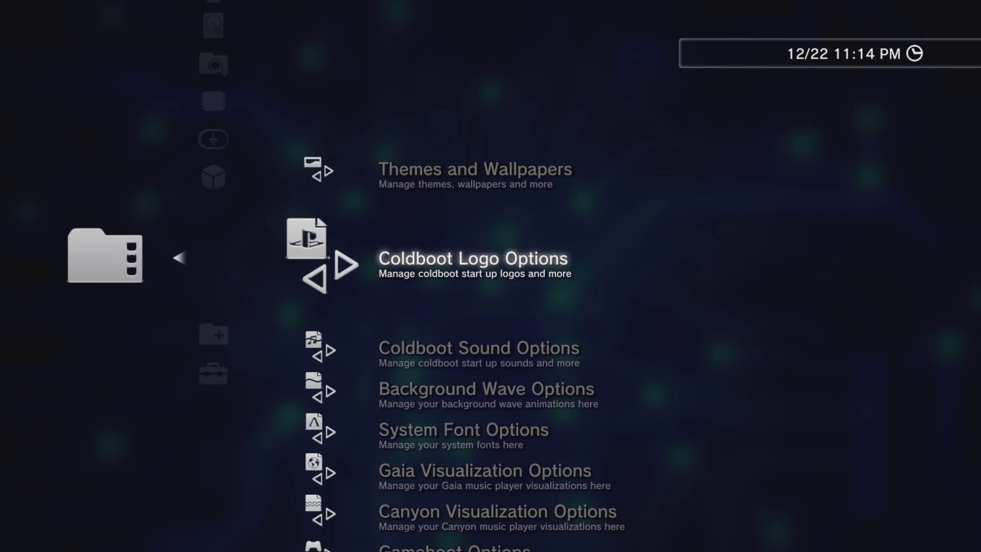
pyautogui.press('Down')
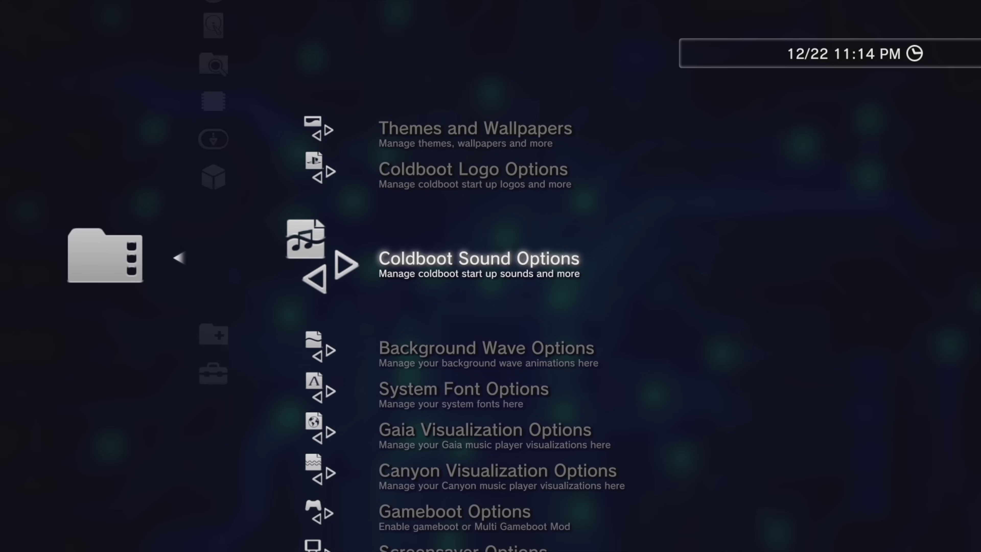
pyautogui.press('Down')
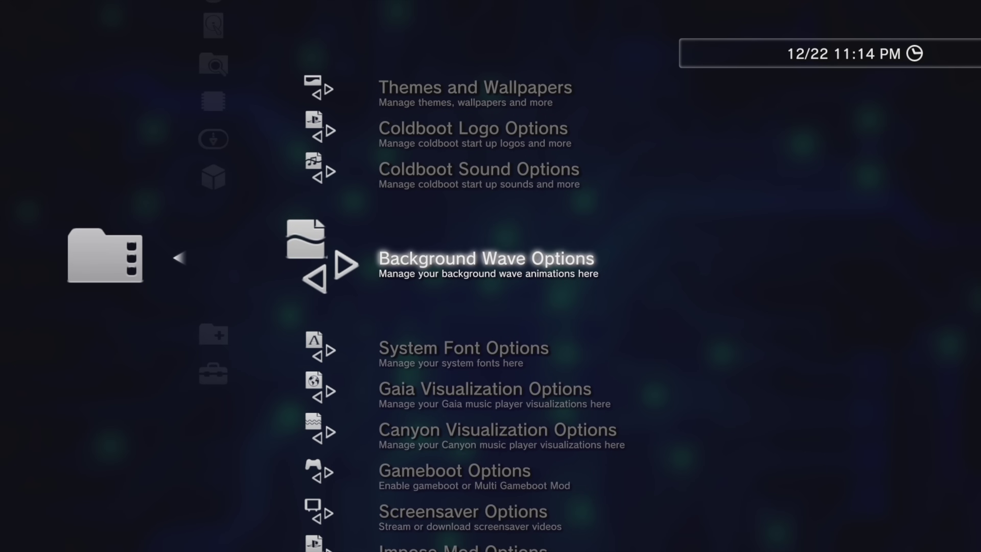
pyautogui.press('Down')
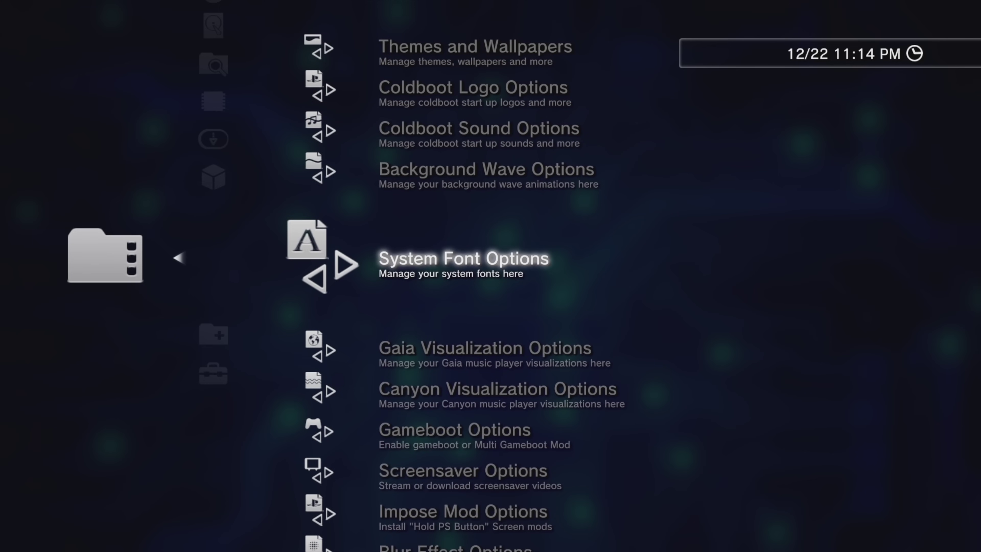
pyautogui.press('Down')
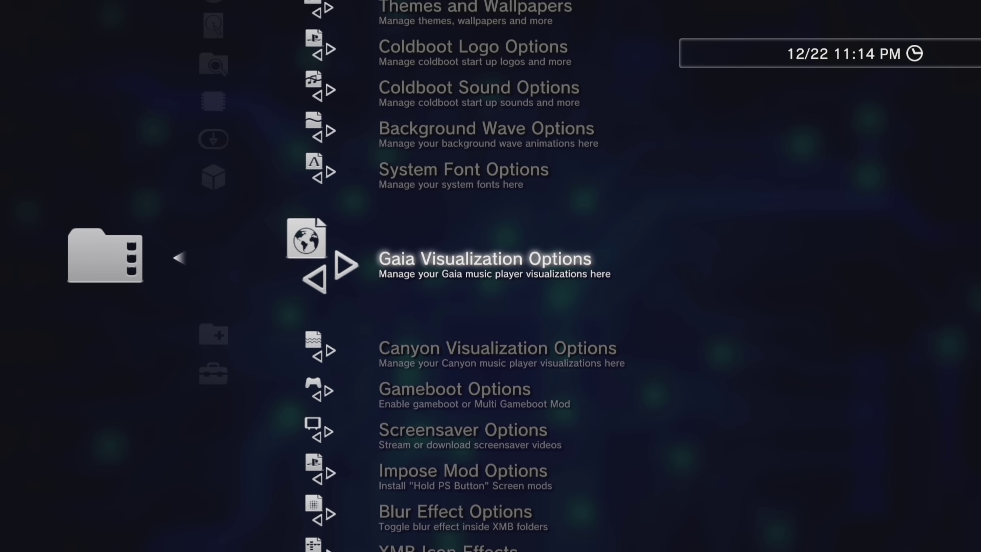
pyautogui.press('Down')
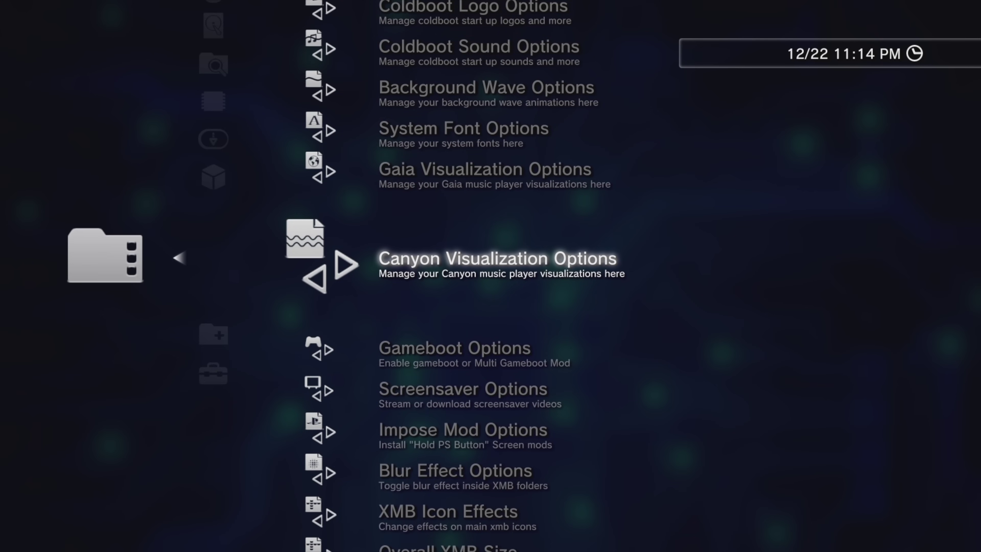
pyautogui.press('Down')
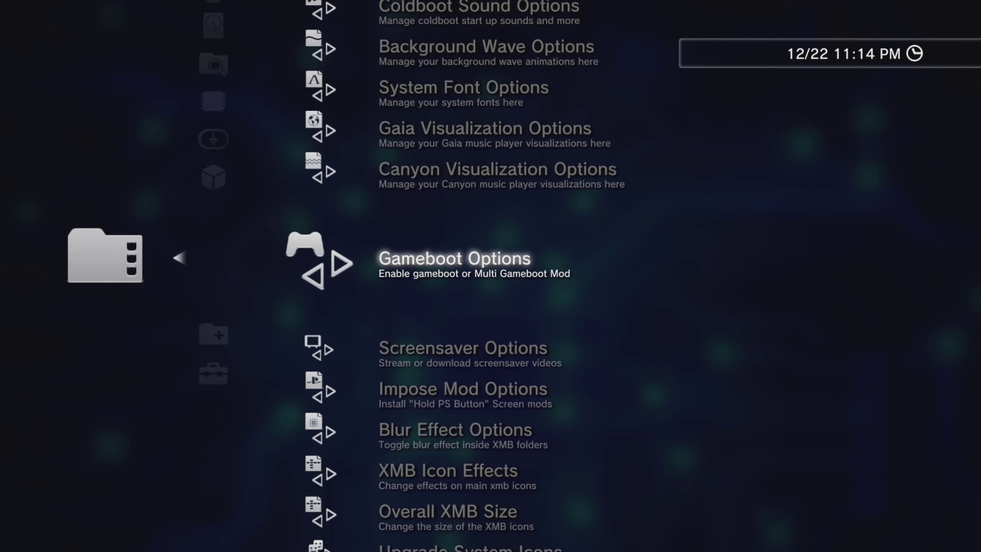
# Step: Continue from Screensaver Options to Pixel Art Viewer, then return to the Toolbox list
pyautogui.press('Down')
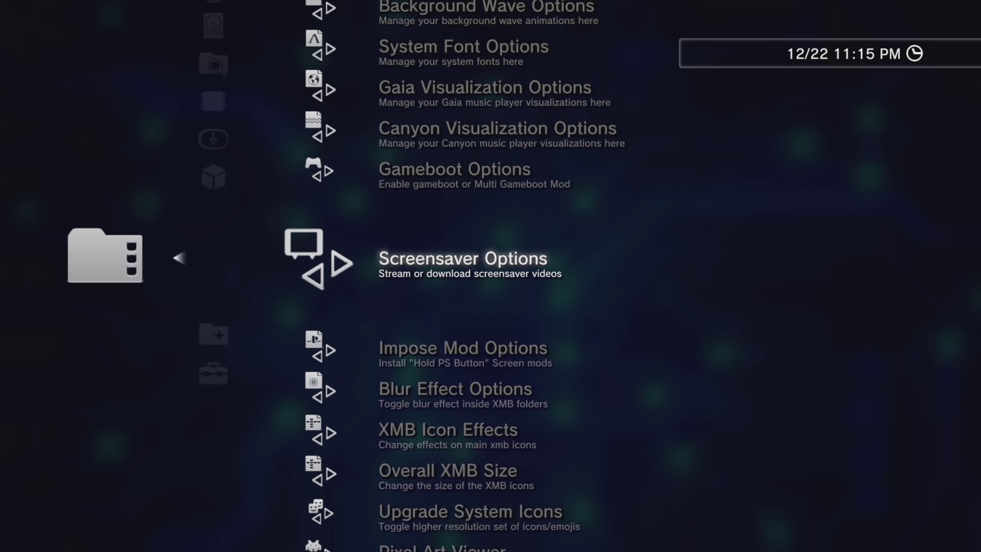
pyautogui.press('Down')
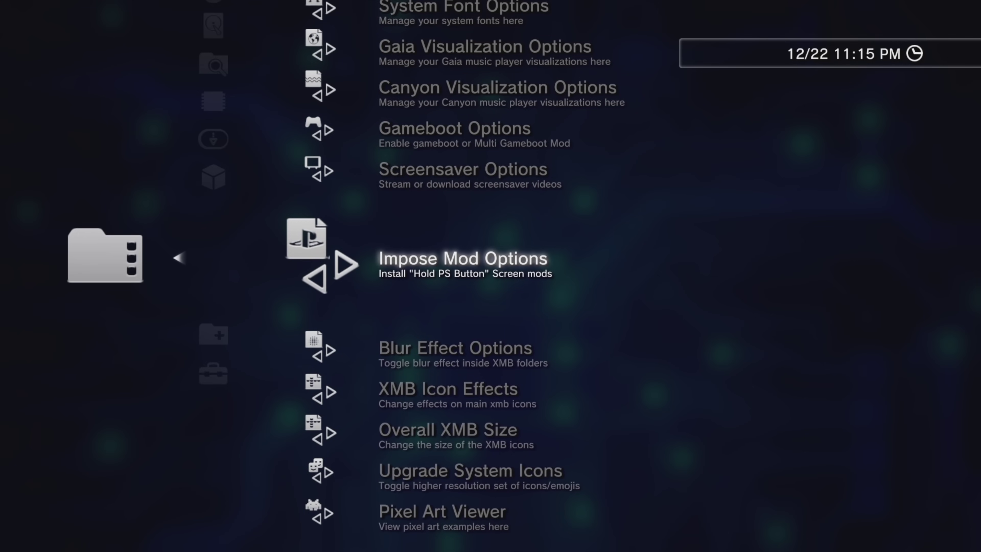
pyautogui.press('Down')
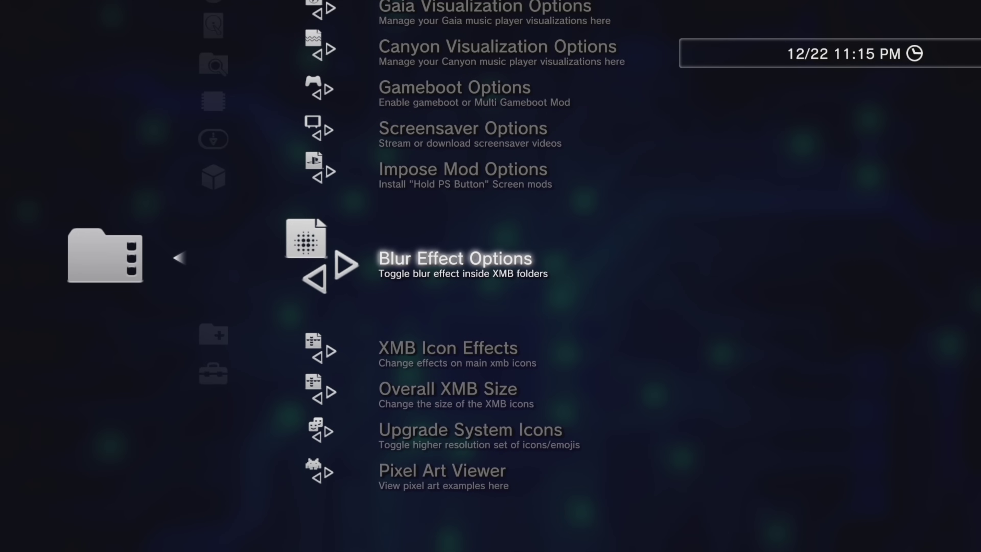
pyautogui.press('Down')
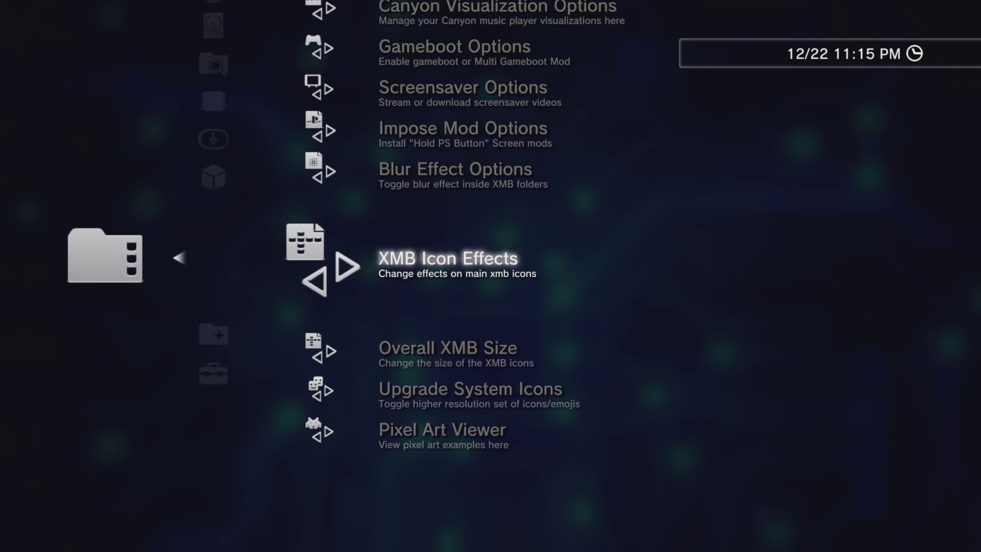
pyautogui.press('Down')
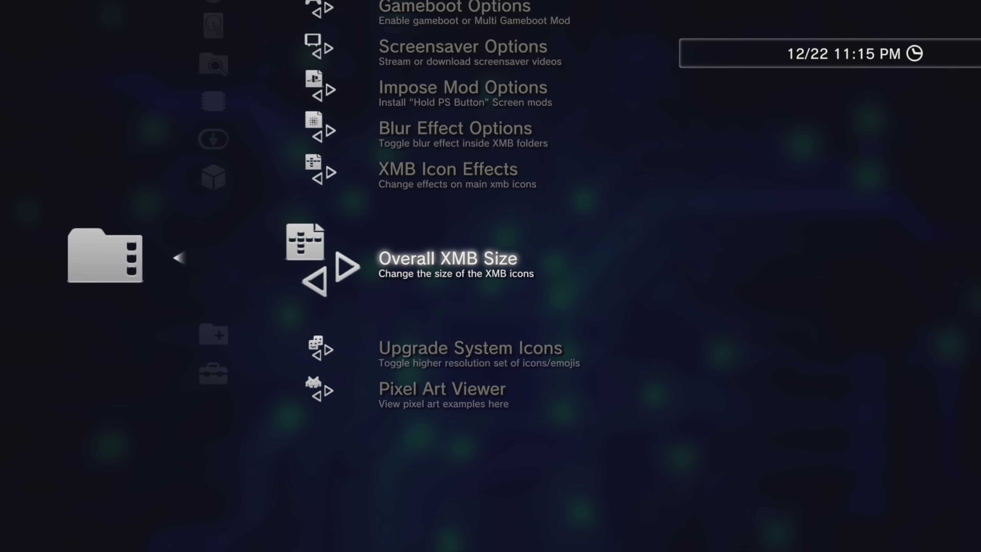
pyautogui.press('Down')
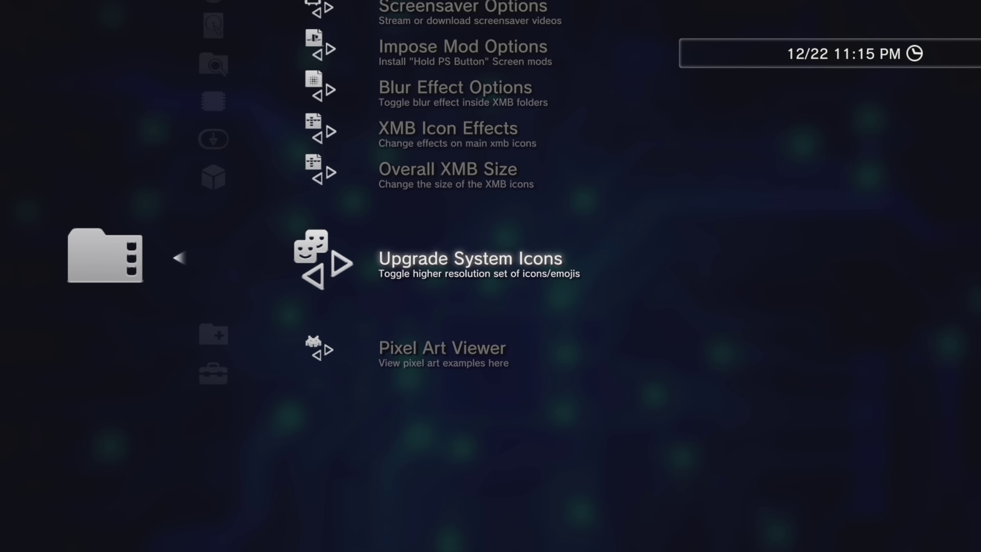
pyautogui.press('Down')
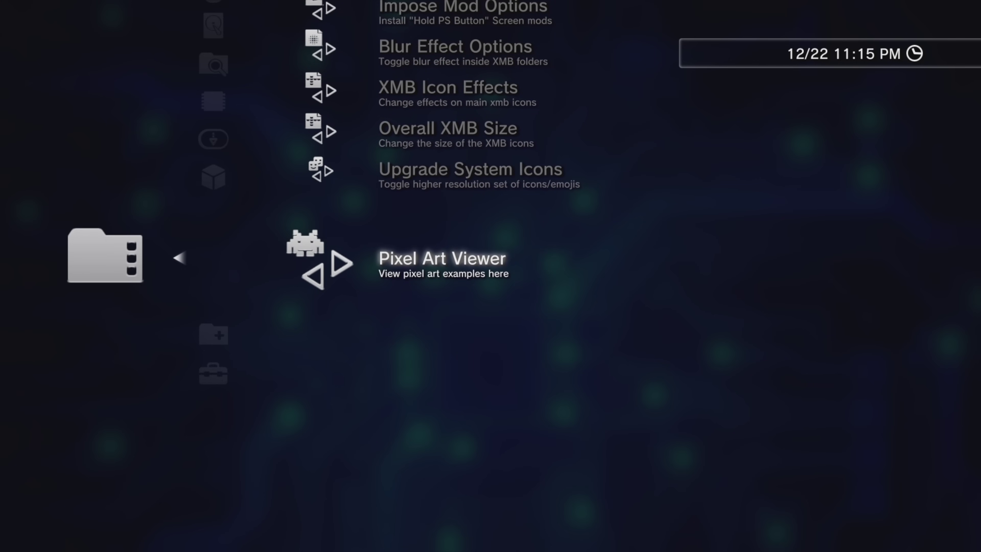
pyautogui.press('Escape')
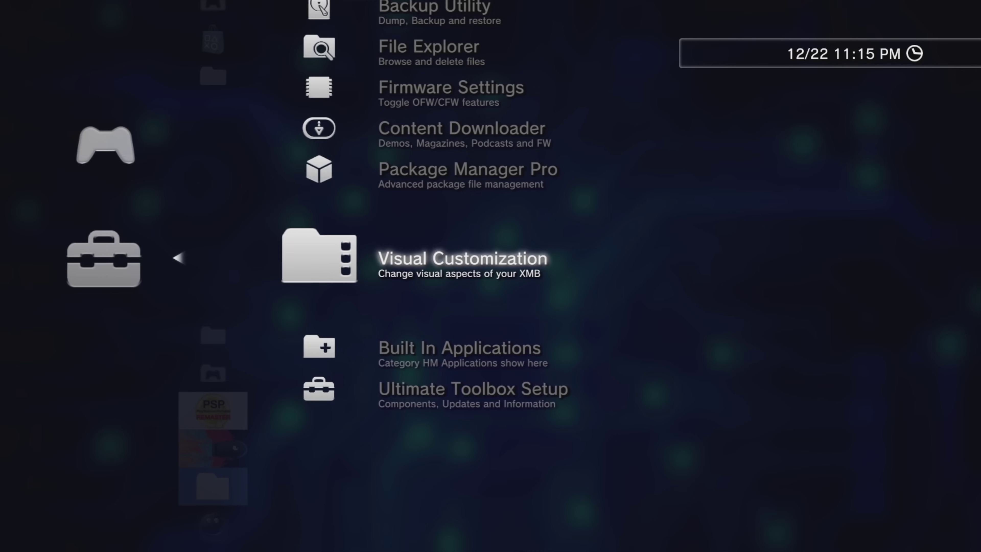
pyautogui.press('Down')
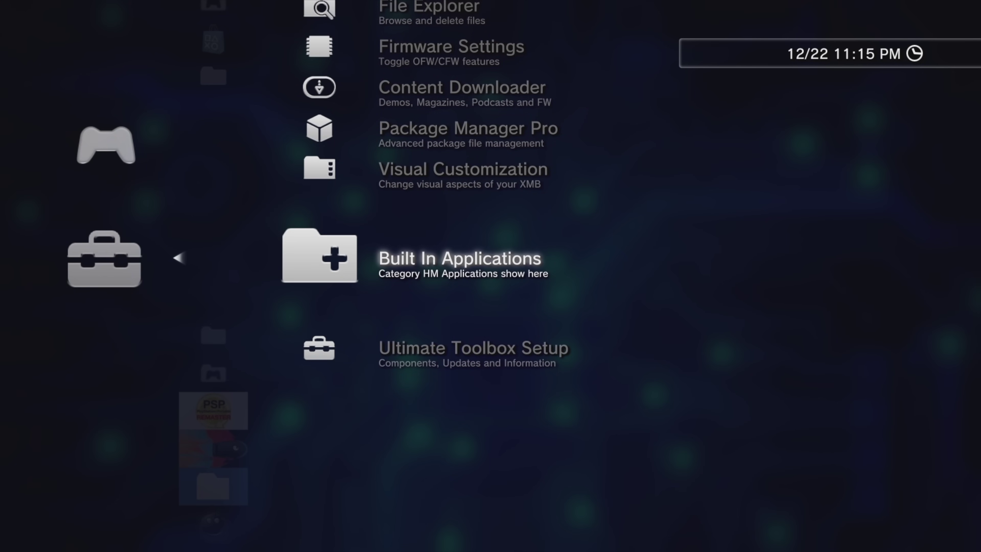
pyautogui.press('Return')
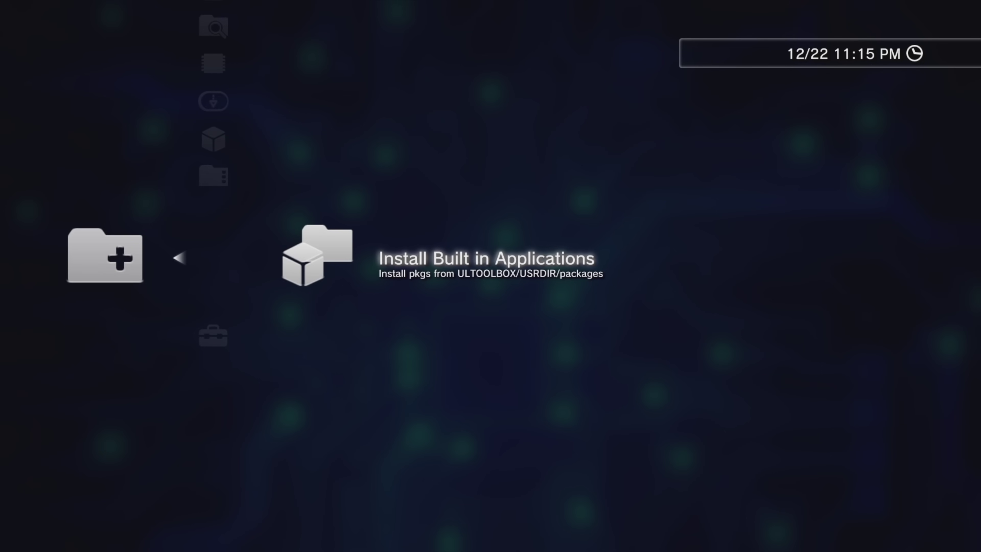
pyautogui.press('Escape')
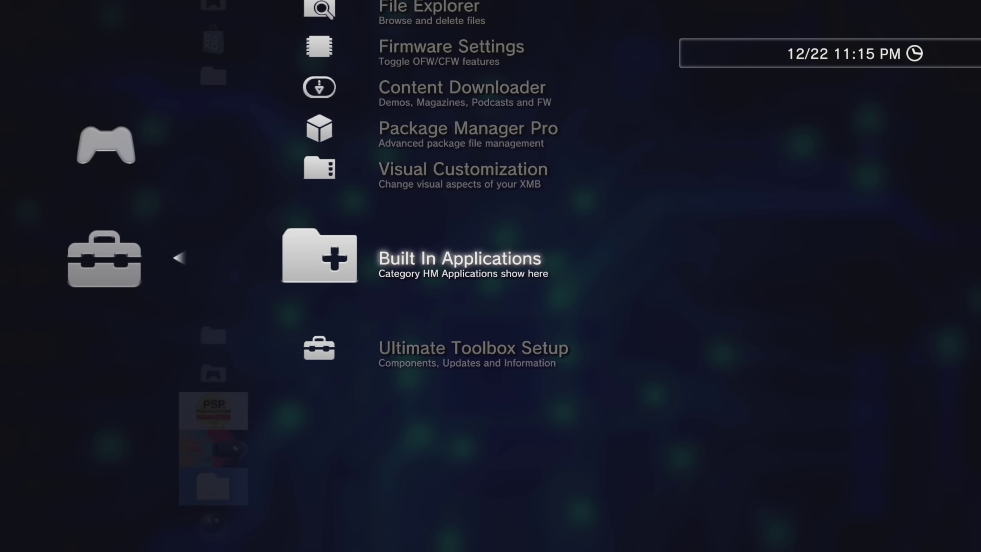
pyautogui.press('Down')
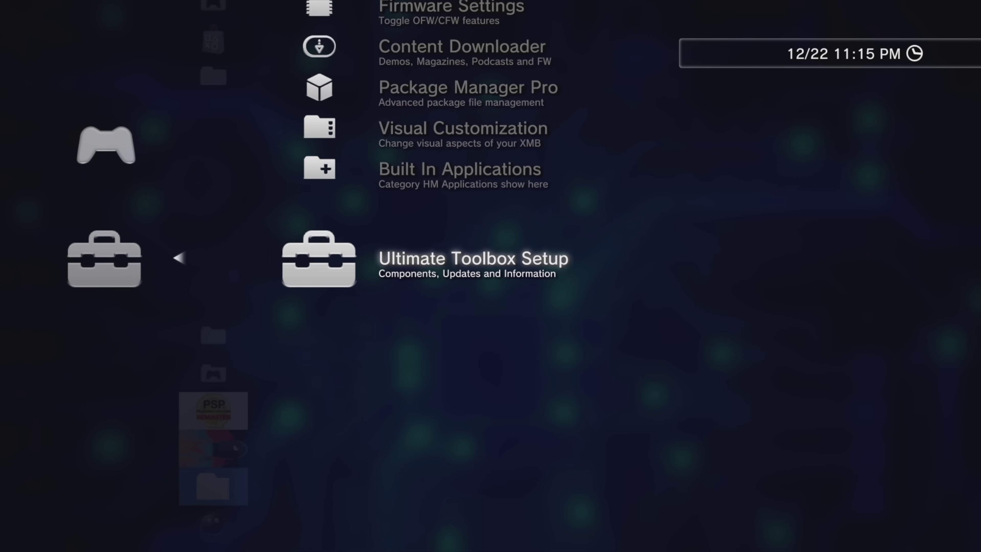
# Step: Open Ultimate Toolbox Setup and browse Manage Addon Modules through Reinstall Ultimate Toolbox Plugin
pyautogui.press('Return')
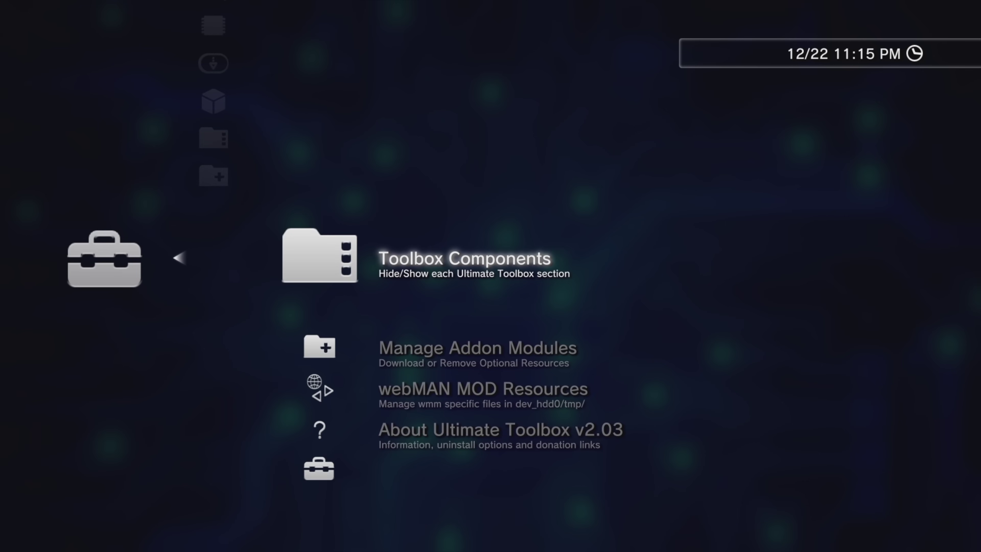
pyautogui.press('Down')
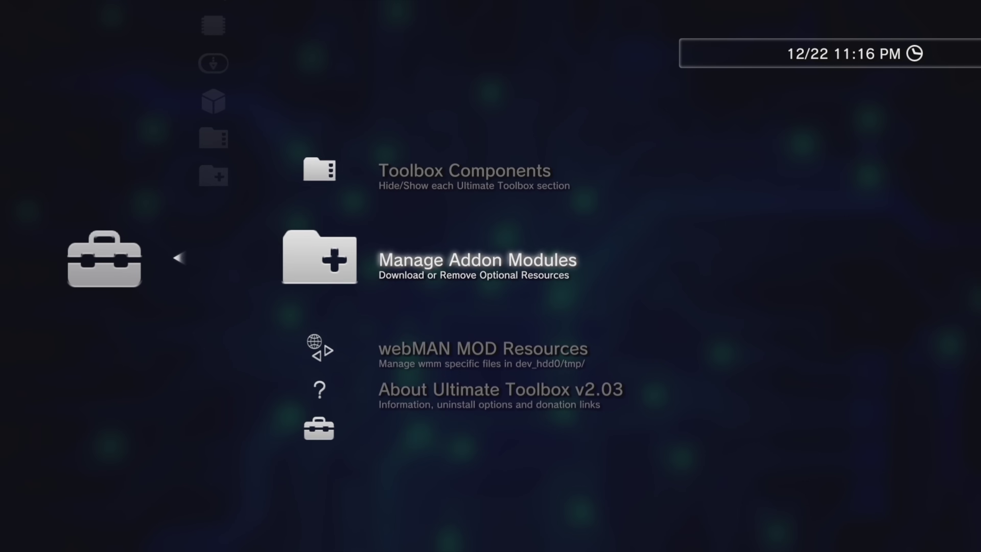
pyautogui.press('Down')
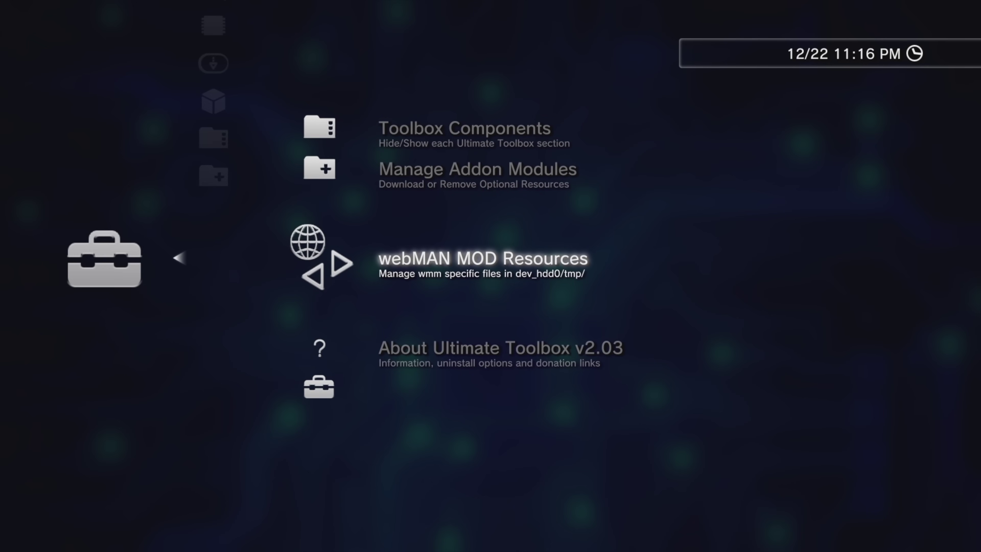
pyautogui.press('Down')
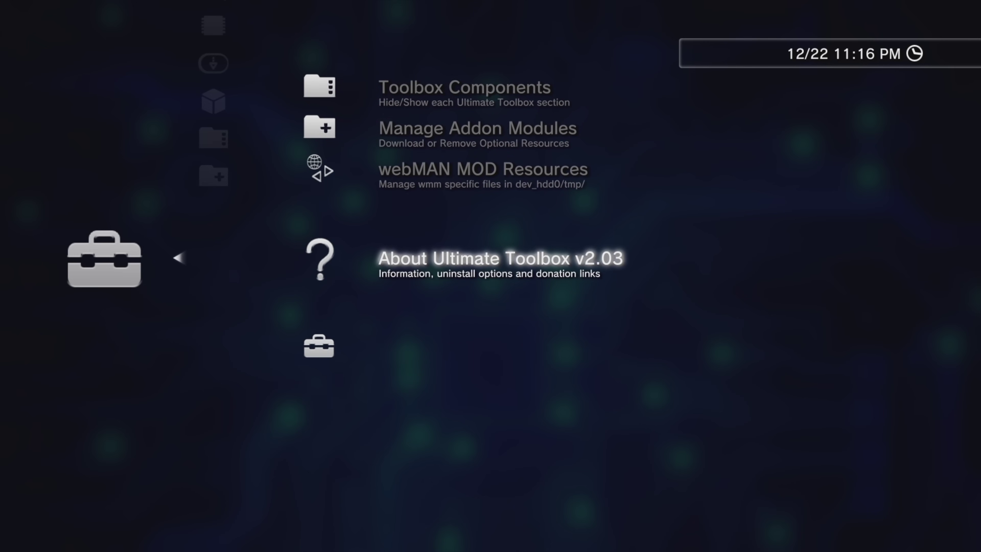
pyautogui.press('Down')
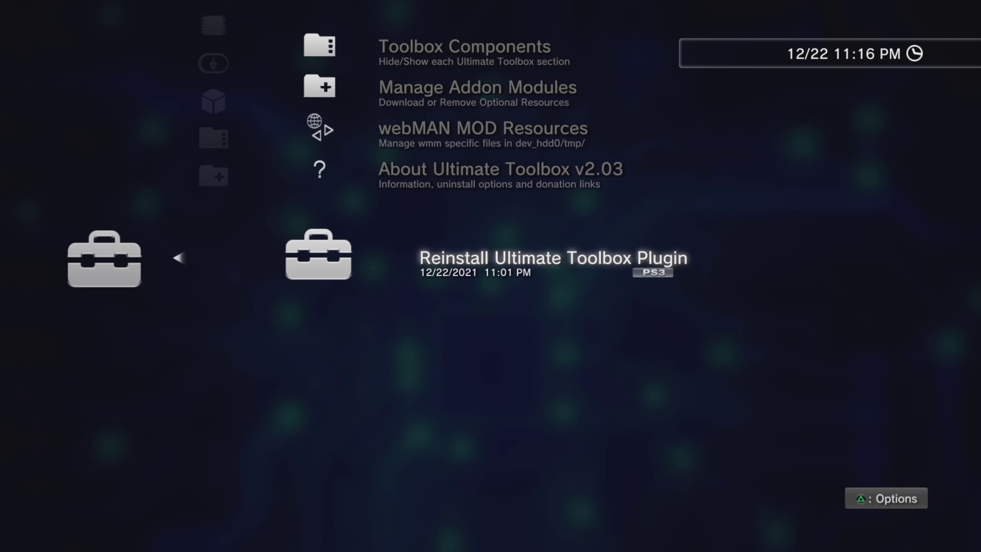